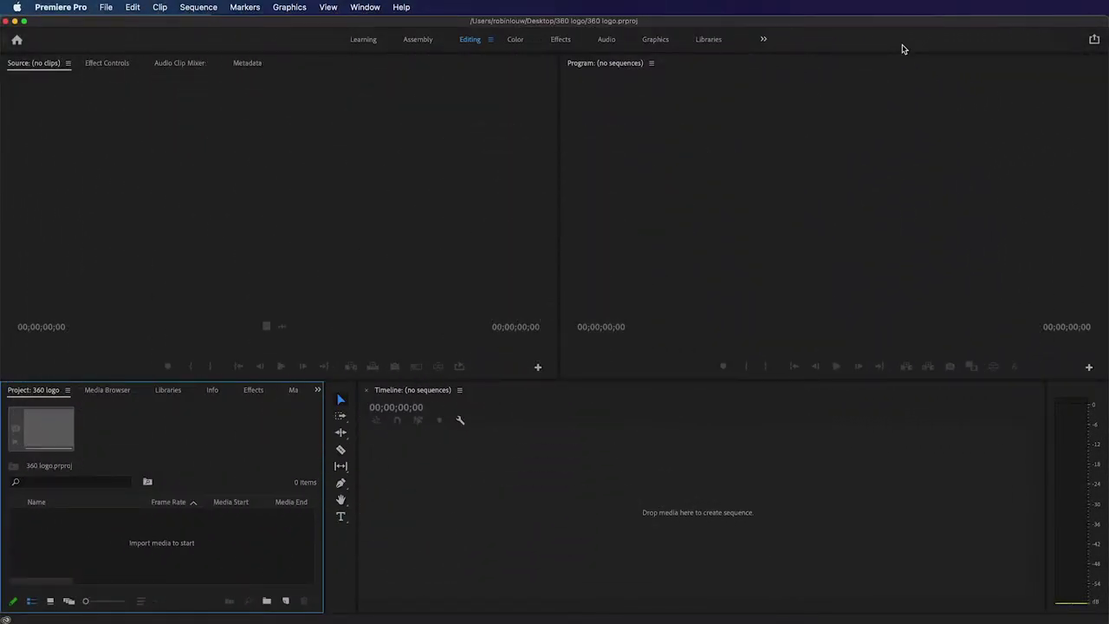
- Import 360vr-video-platamona-shore.mp4 and build a matching 3840x2160 sequence from it
{"action": "key", "text": "super+Tab"}
{"action": "key", "text": "super+Tab"}
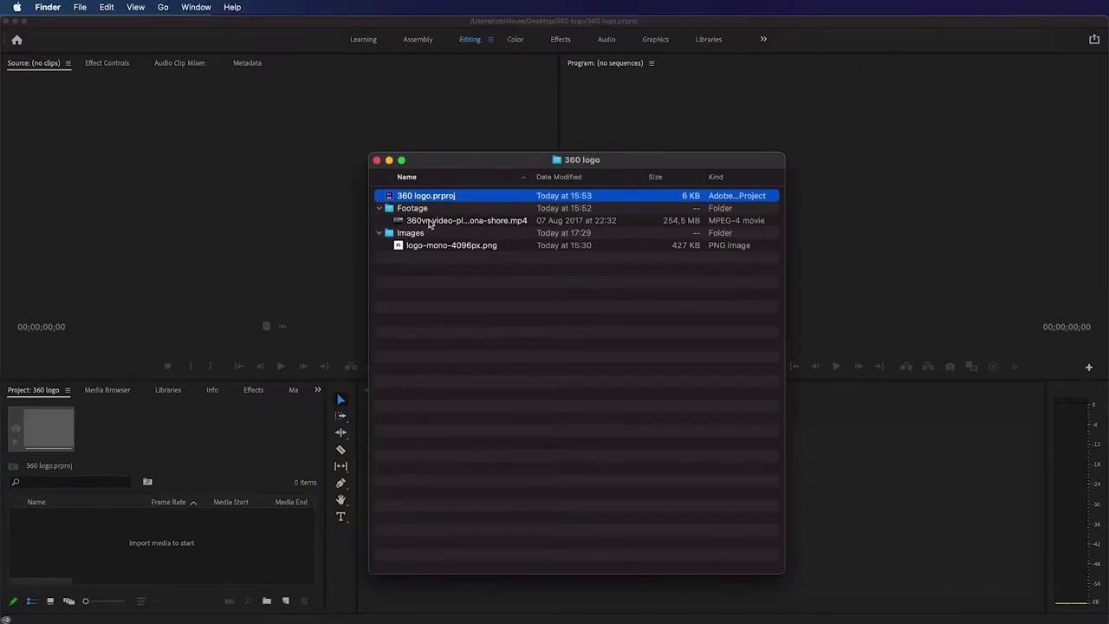
{"action": "left_click_drag", "start_coordinate": [428, 222], "coordinate": [152, 552]}
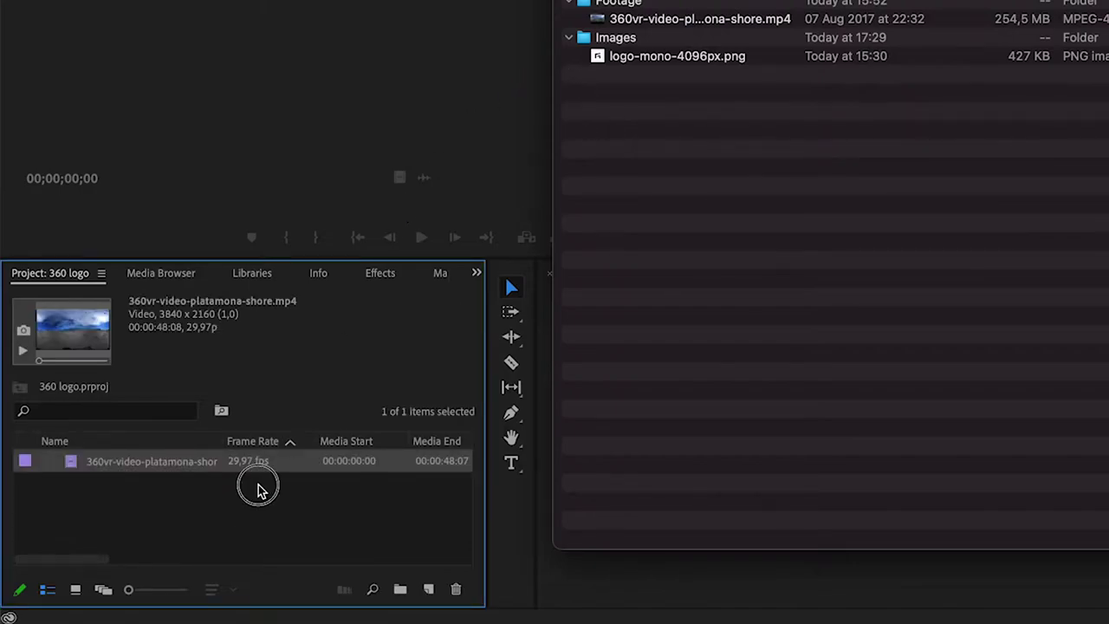
{"action": "left_click", "coordinate": [258, 490]}
{"action": "left_click_drag", "start_coordinate": [170, 462], "coordinate": [972, 512]}
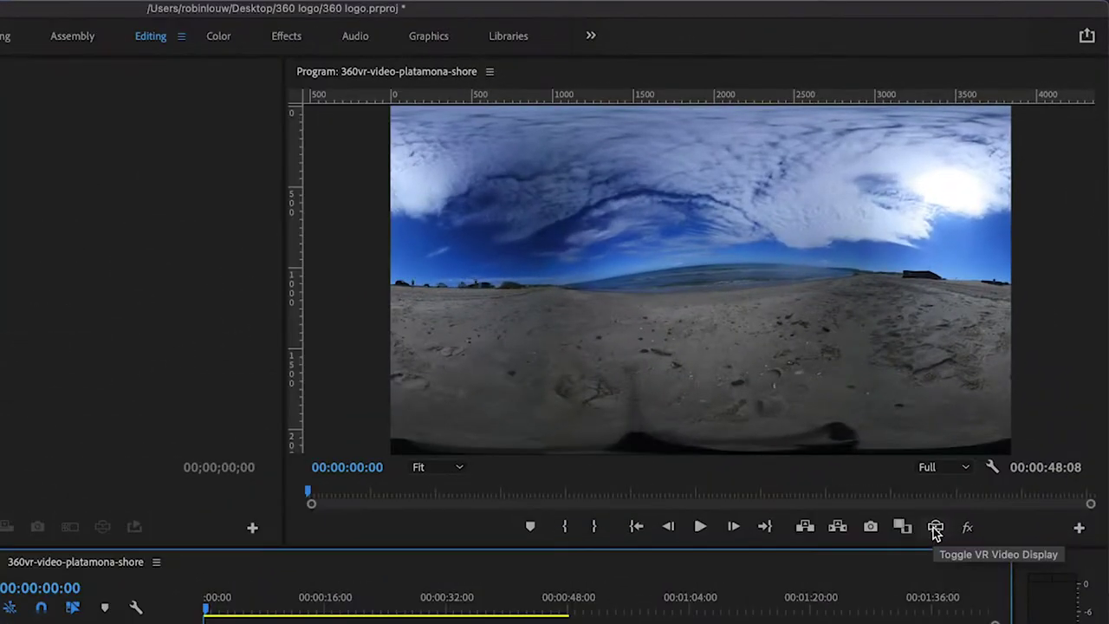
- Preview the beach sequence in VR view, look toward the horizon, then return to flat view
{"action": "left_click", "coordinate": [992, 367]}
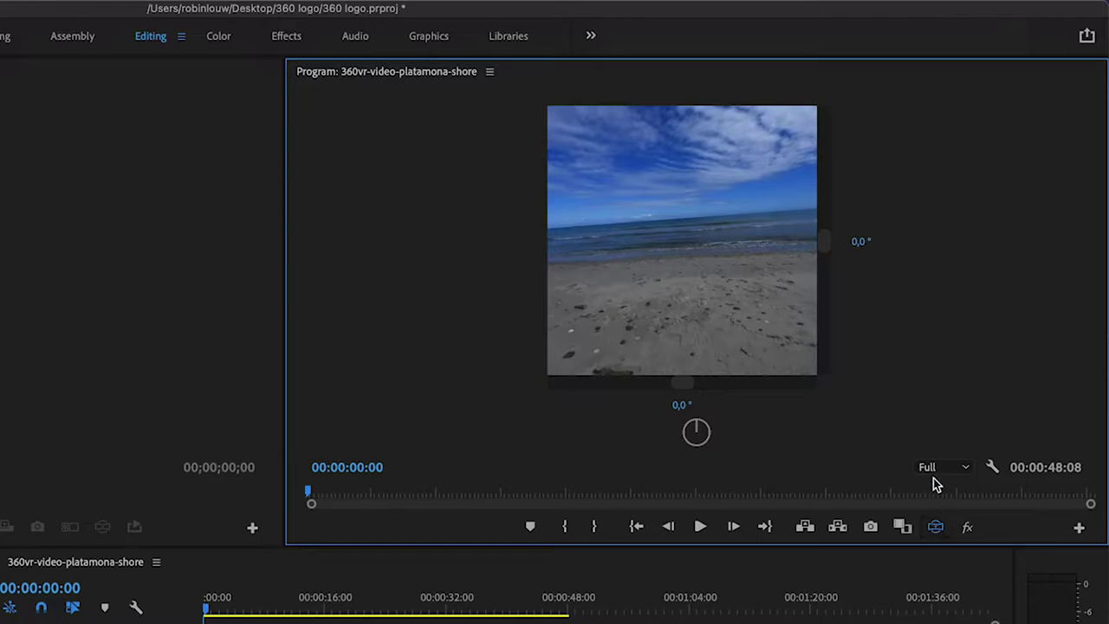
{"action": "left_click_drag", "start_coordinate": [797, 326], "coordinate": [676, 213]}
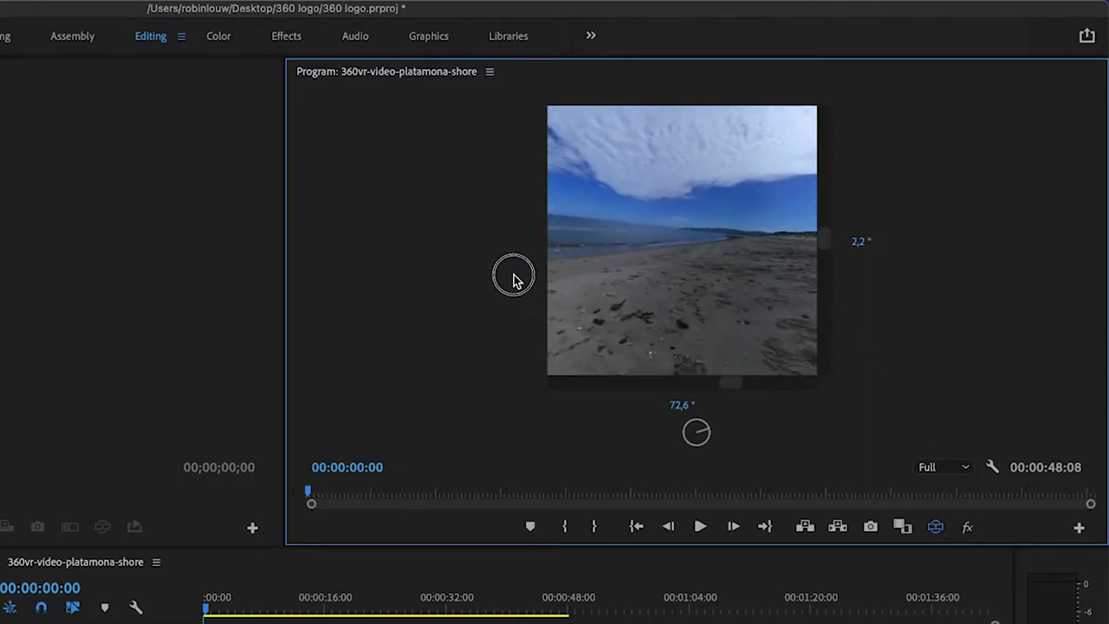
{"action": "left_click", "coordinate": [992, 366]}
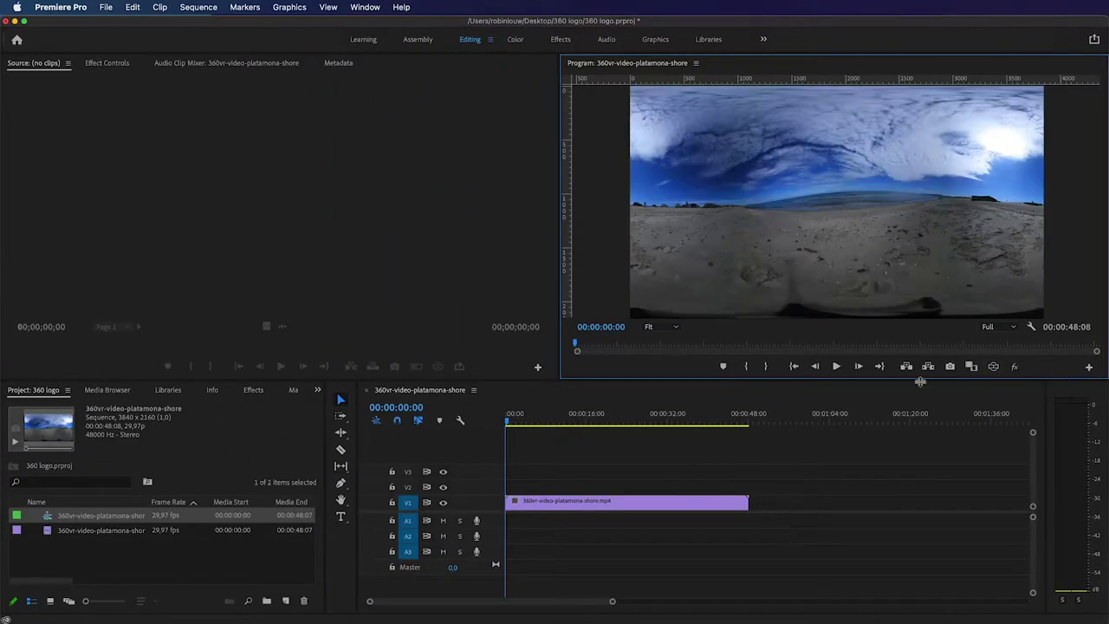
- Set the sequence's VR properties to Equirectangular, Monoscopic, 360° horizontal by 180° vertical
{"action": "right_click", "coordinate": [184, 519]}
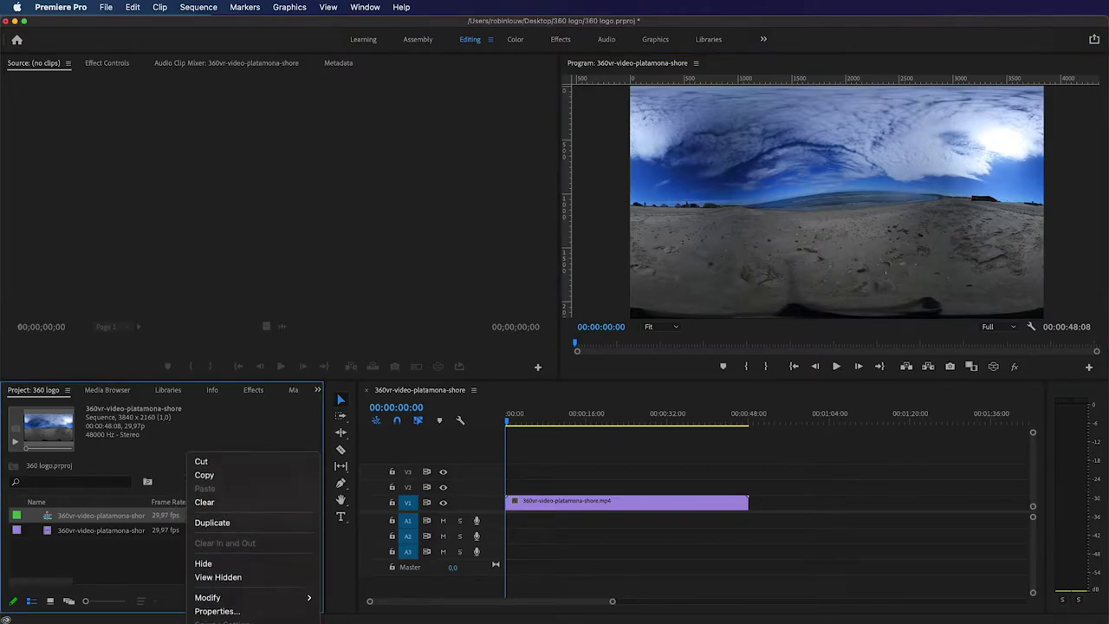
{"action": "left_click", "coordinate": [230, 584]}
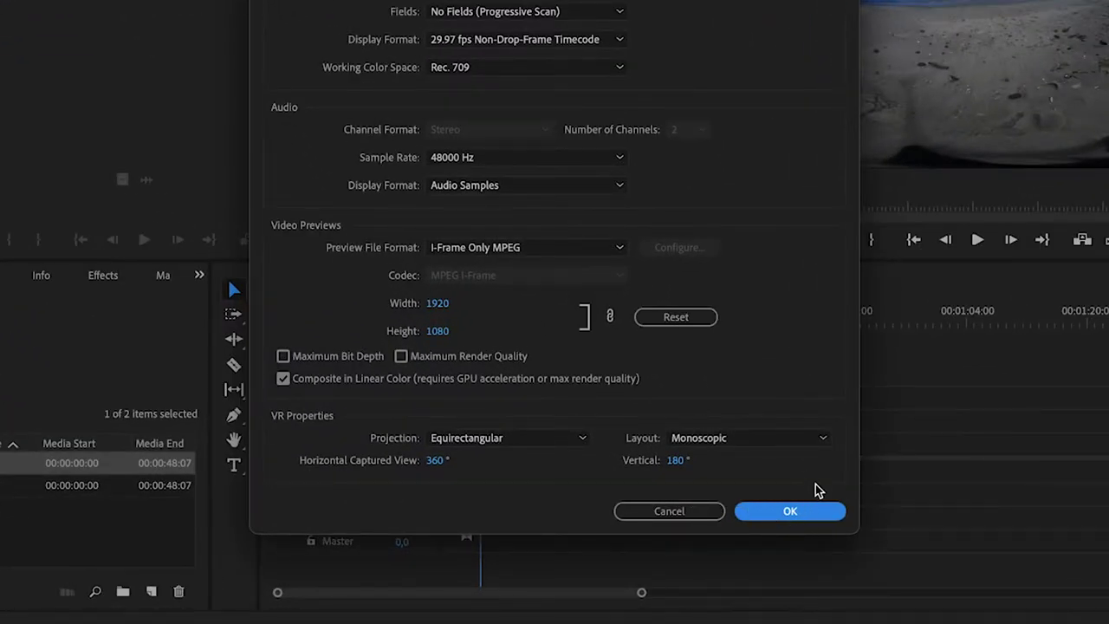
{"action": "left_click", "coordinate": [806, 509]}
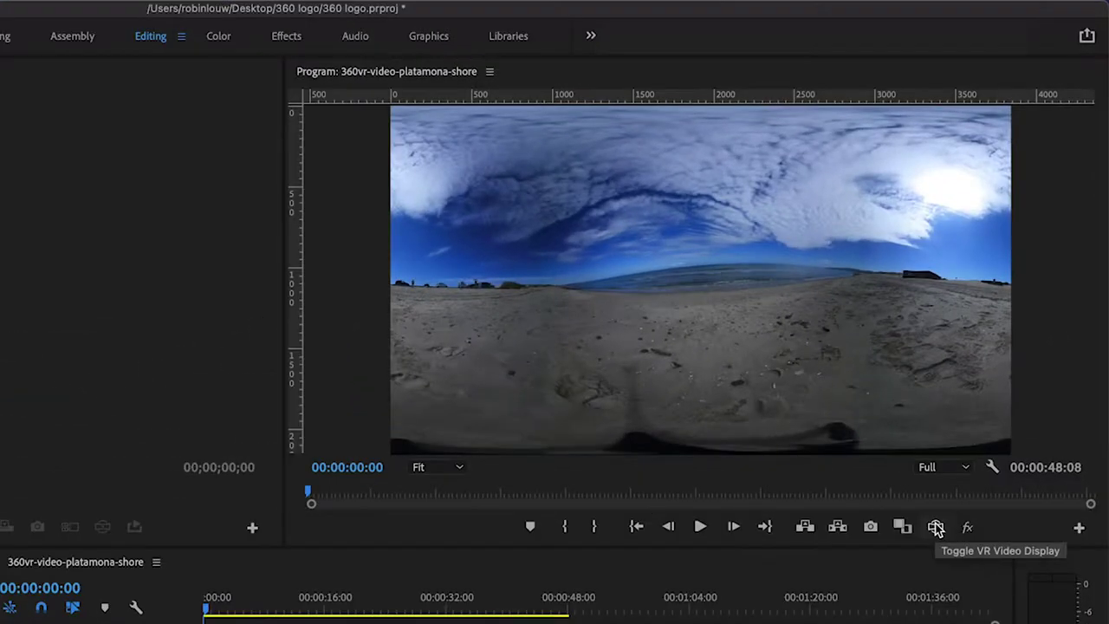
- Show the VR preview at a 160° by 90° view, tilted down onto the sand
{"action": "left_click", "coordinate": [994, 368]}
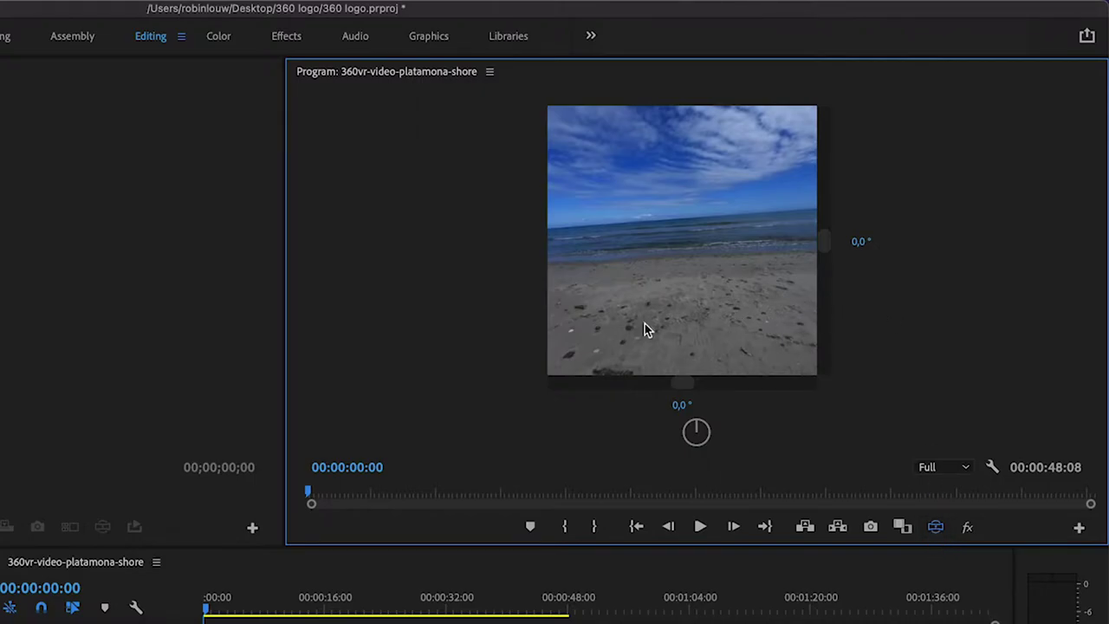
{"action": "left_click", "coordinate": [992, 466]}
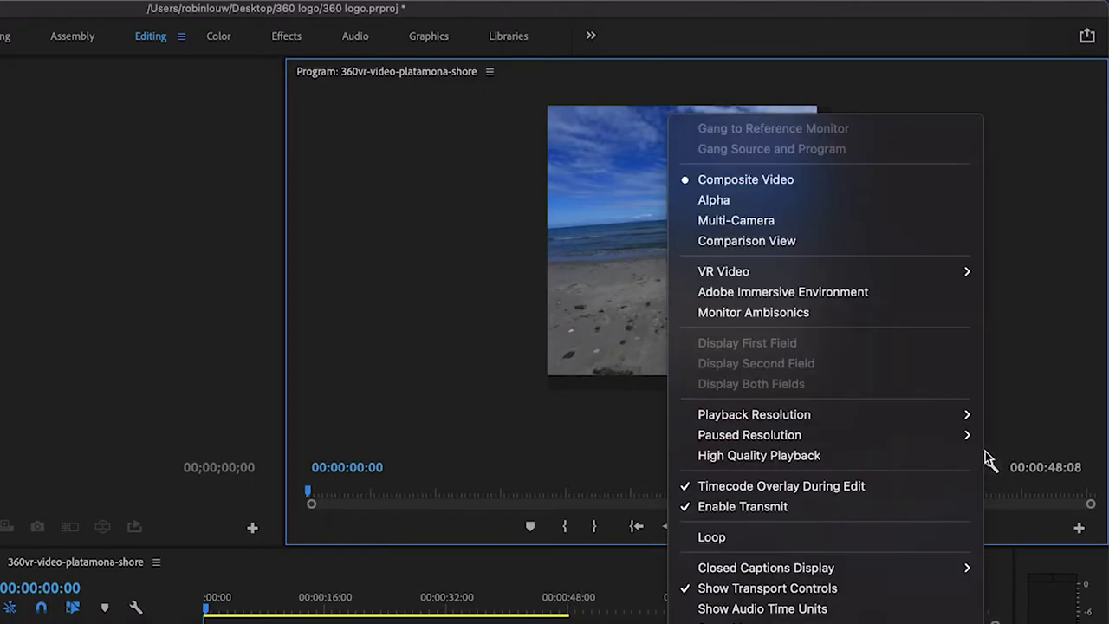
{"action": "mouse_move", "coordinate": [883, 265]}
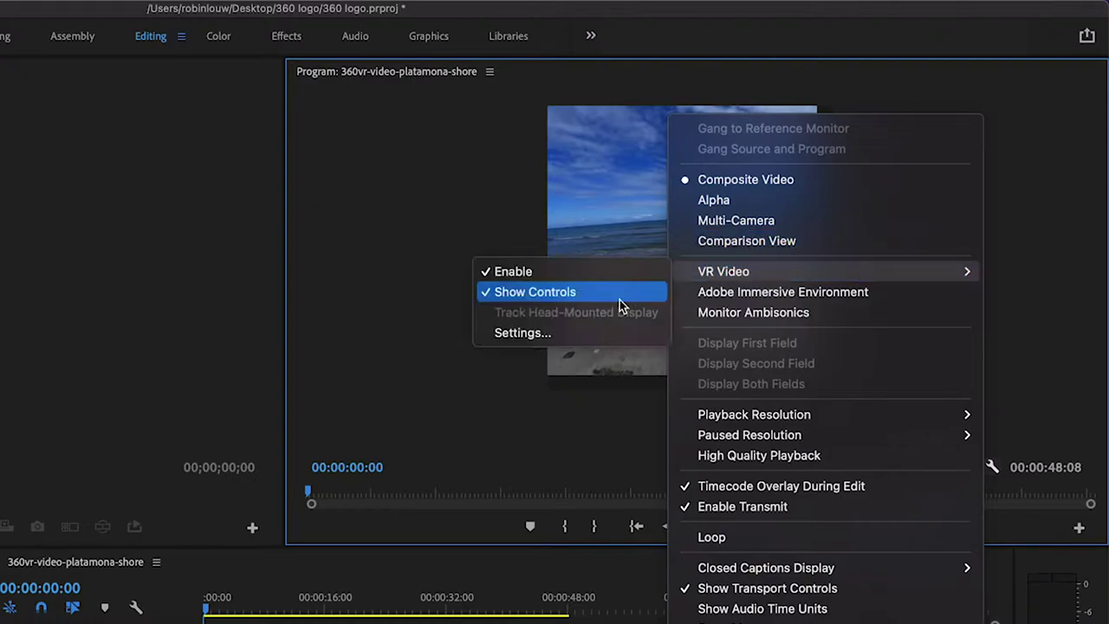
{"action": "left_click", "coordinate": [595, 327]}
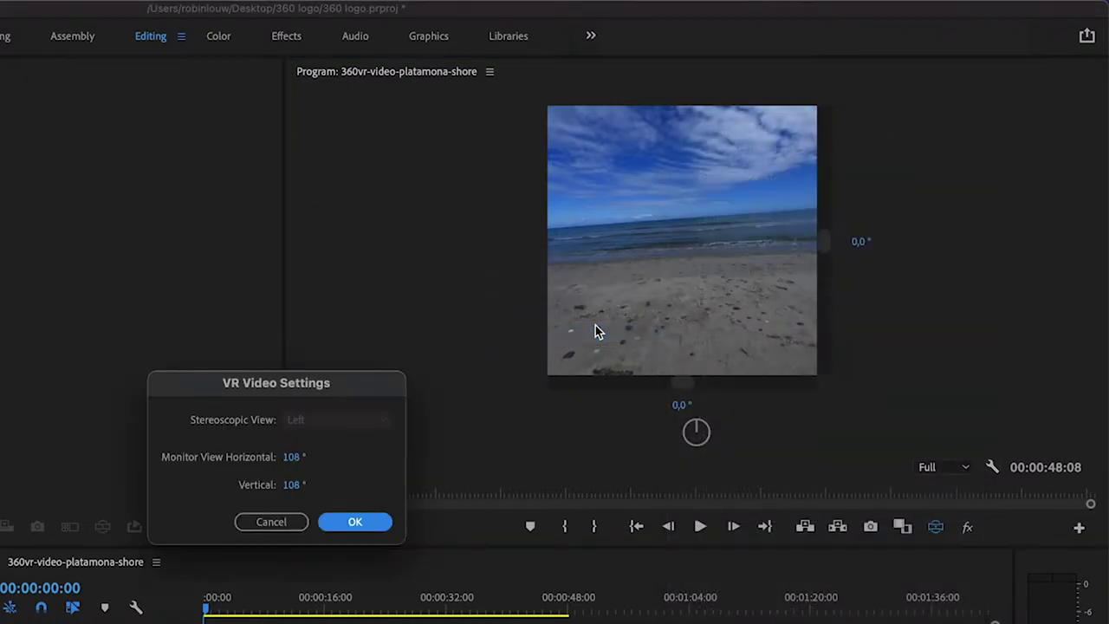
{"action": "left_click", "coordinate": [295, 456]}
{"action": "type", "text": "16"}
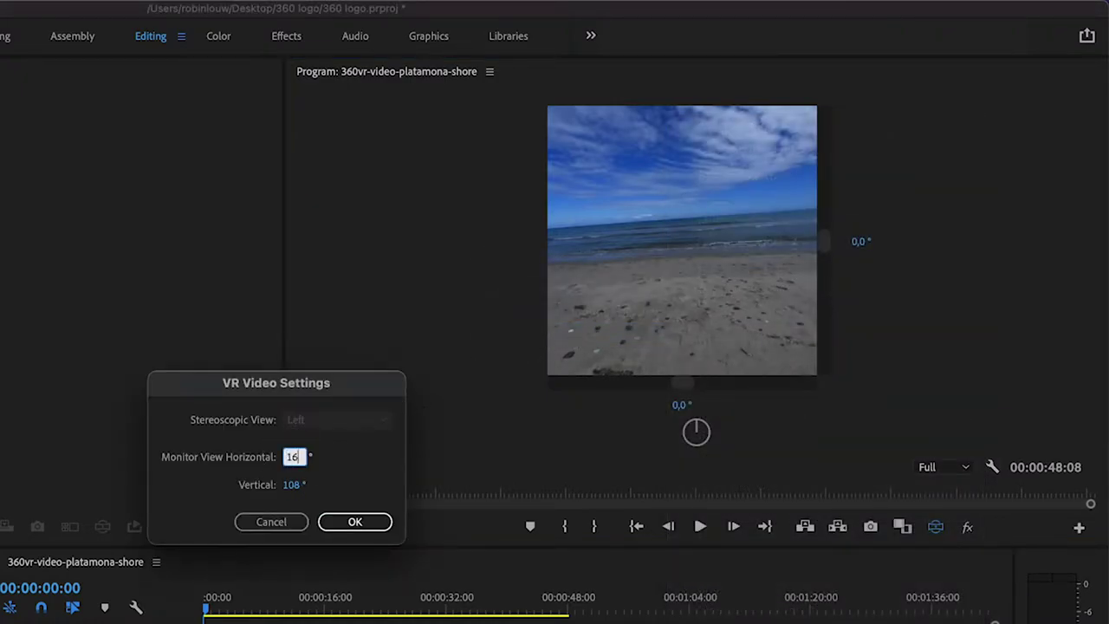
{"action": "left_click", "coordinate": [292, 485]}
{"action": "type", "text": "9"}
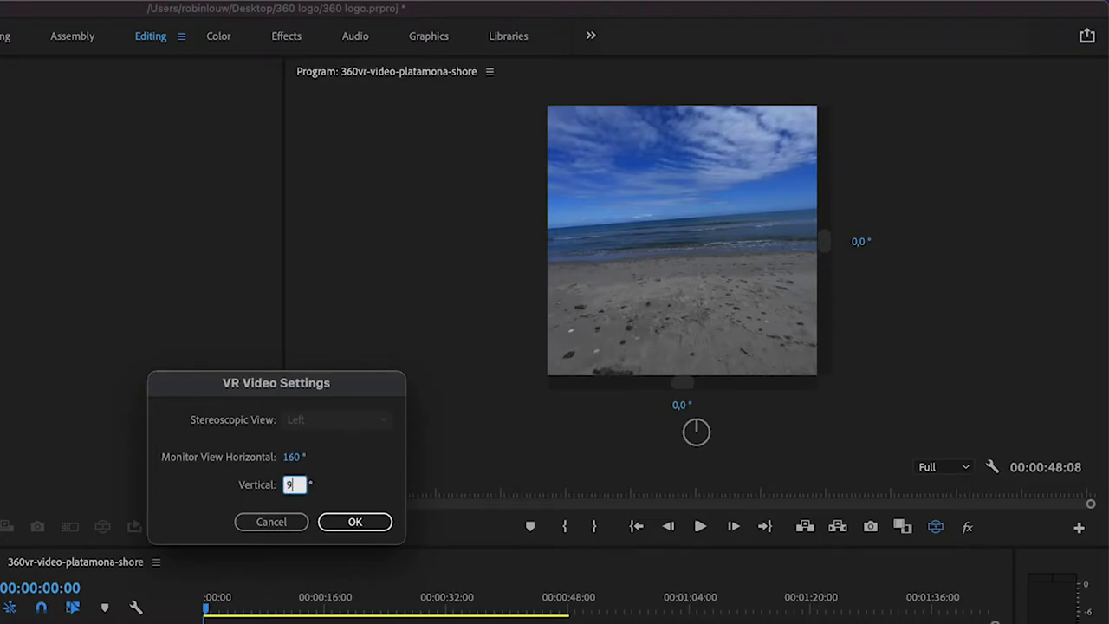
{"action": "type", "text": "0"}
{"action": "left_click", "coordinate": [347, 522]}
{"action": "mouse_move", "coordinate": [677, 257]}
{"action": "left_mouse_down"}
{"action": "mouse_move", "coordinate": [679, 215]}
{"action": "mouse_move", "coordinate": [673, 227]}
{"action": "left_mouse_up"}
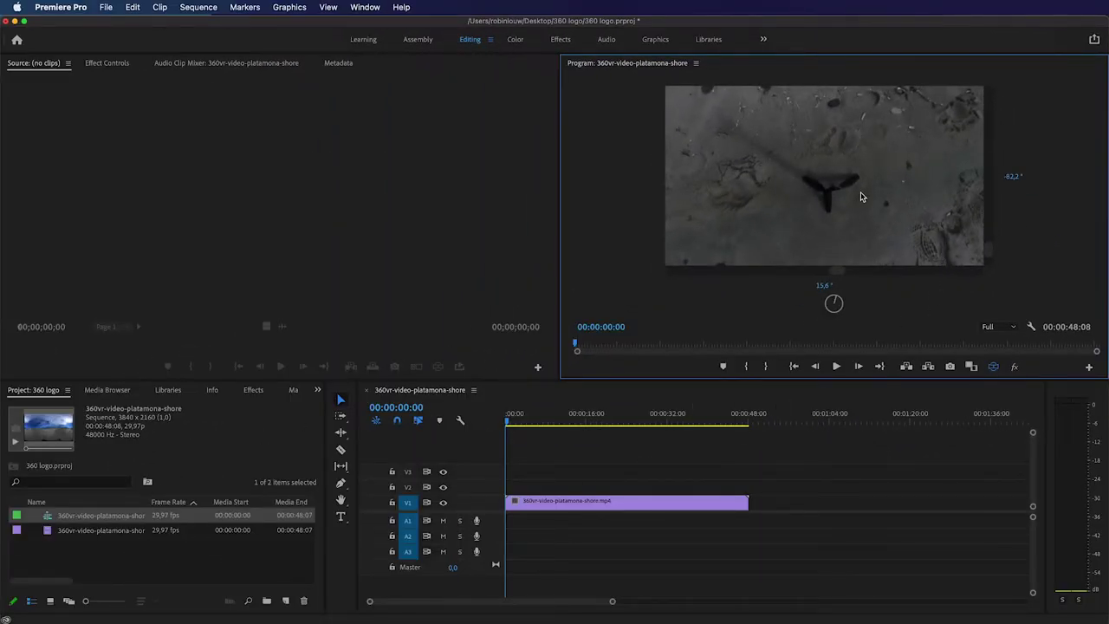
- Import logo-mono-4096px.png, place it on V2, and extend it to the beach clip's length
{"action": "key", "text": "super+Tab"}
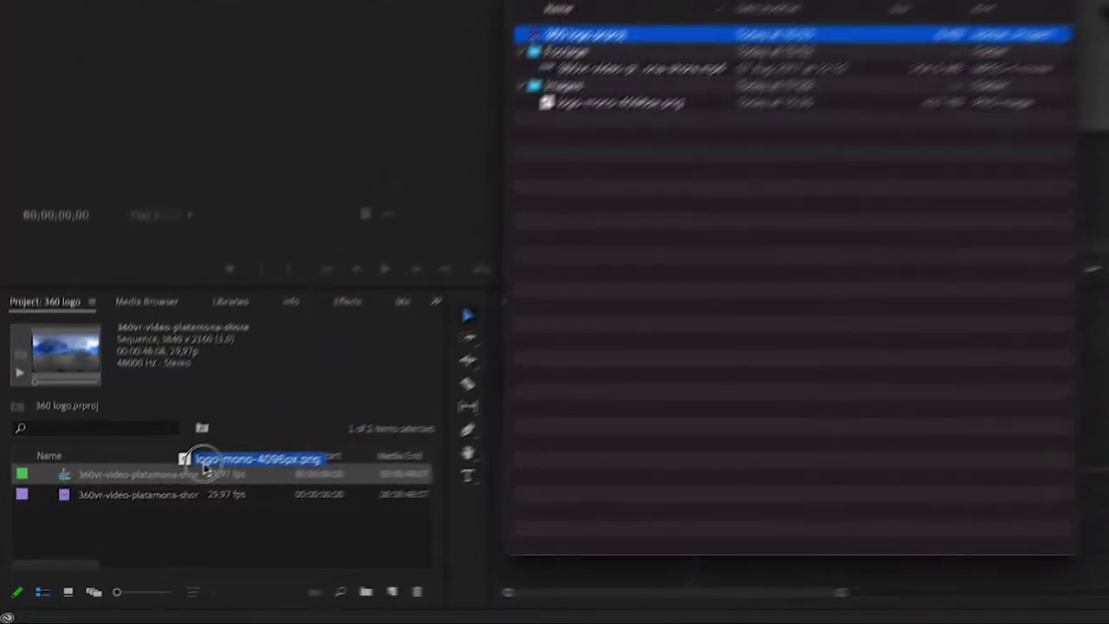
{"action": "left_click_drag", "start_coordinate": [413, 248], "coordinate": [121, 546]}
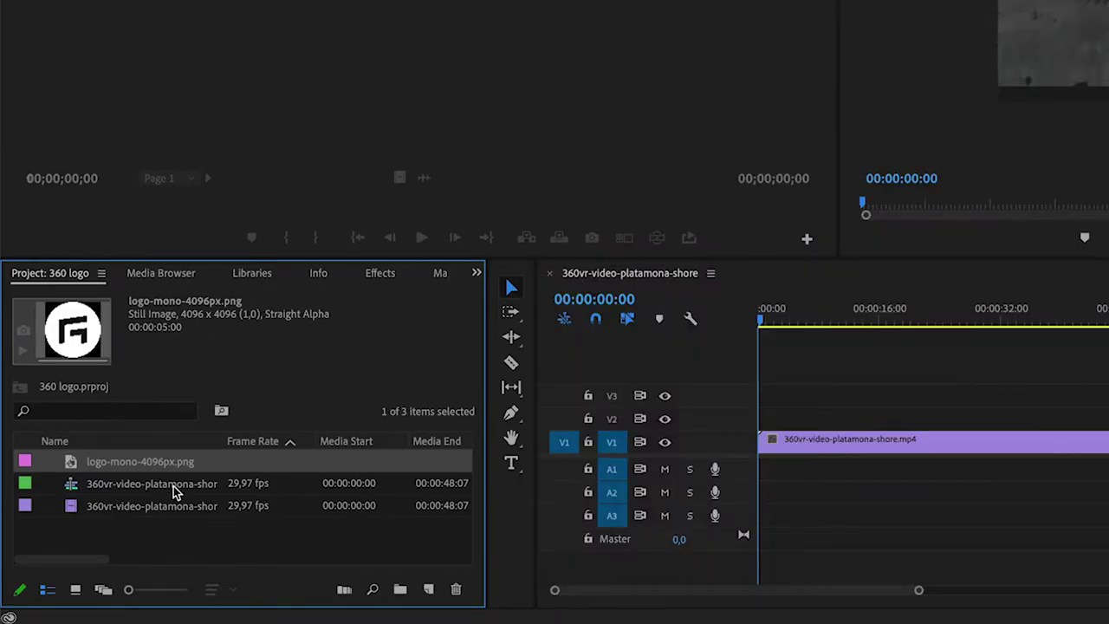
{"action": "mouse_move", "coordinate": [178, 461]}
{"action": "left_mouse_down"}
{"action": "mouse_move", "coordinate": [743, 402]}
{"action": "mouse_move", "coordinate": [743, 421]}
{"action": "left_mouse_up"}
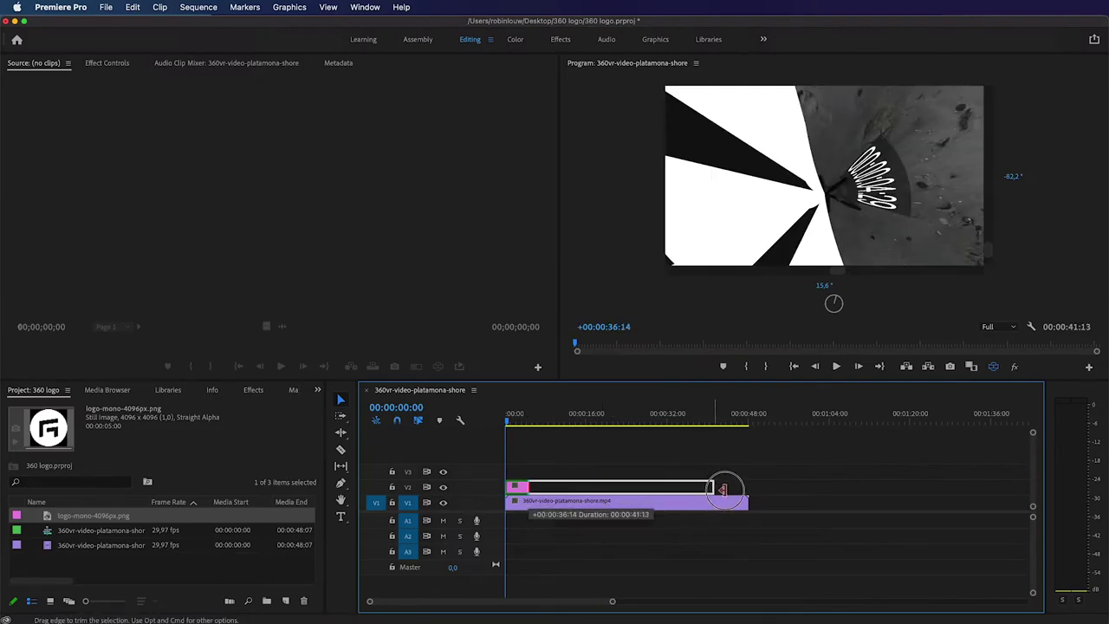
{"action": "left_click_drag", "start_coordinate": [525, 486], "coordinate": [740, 492]}
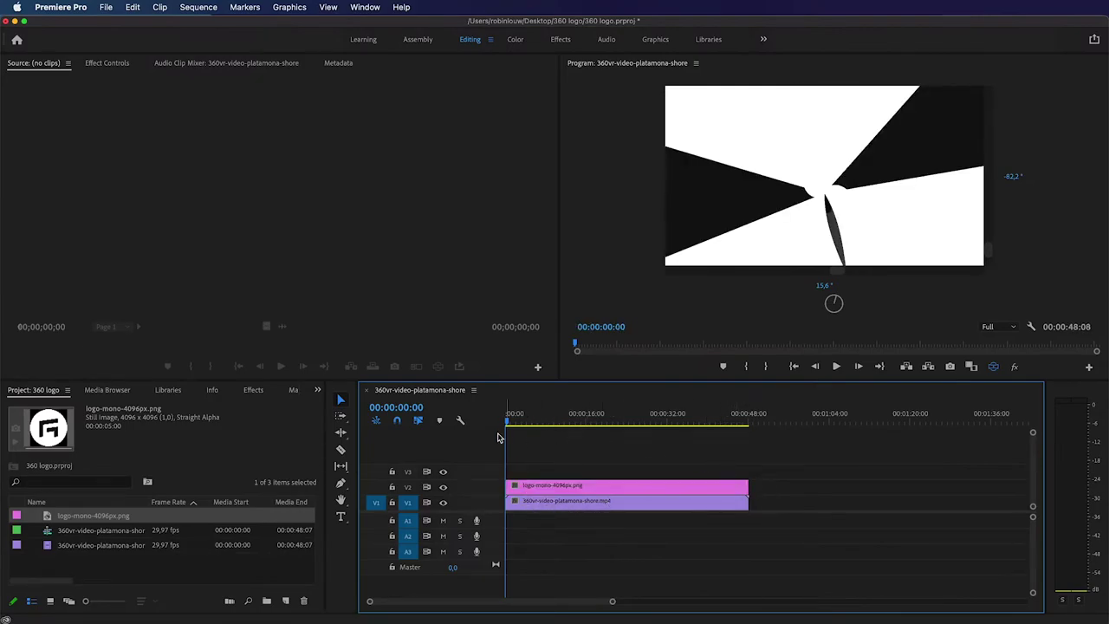
- Check the logo in the 360 view near 21 seconds, then return to flat view at the start
{"action": "left_click_drag", "start_coordinate": [507, 422], "coordinate": [616, 423]}
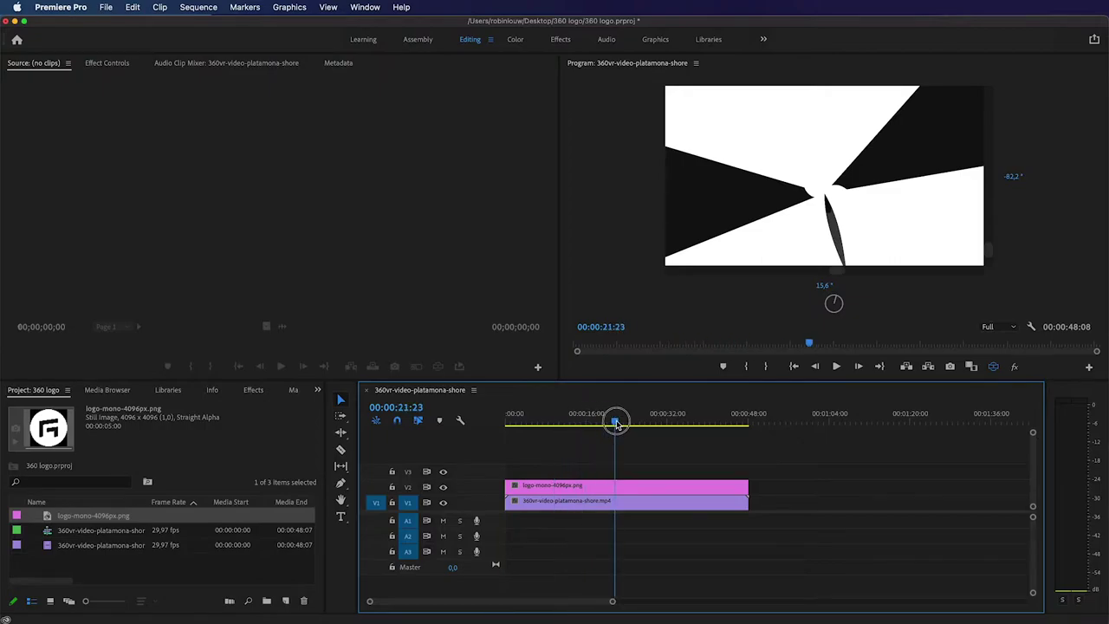
{"action": "mouse_move", "coordinate": [886, 165]}
{"action": "left_mouse_down"}
{"action": "mouse_move", "coordinate": [797, 199]}
{"action": "mouse_move", "coordinate": [907, 336]}
{"action": "left_mouse_up"}
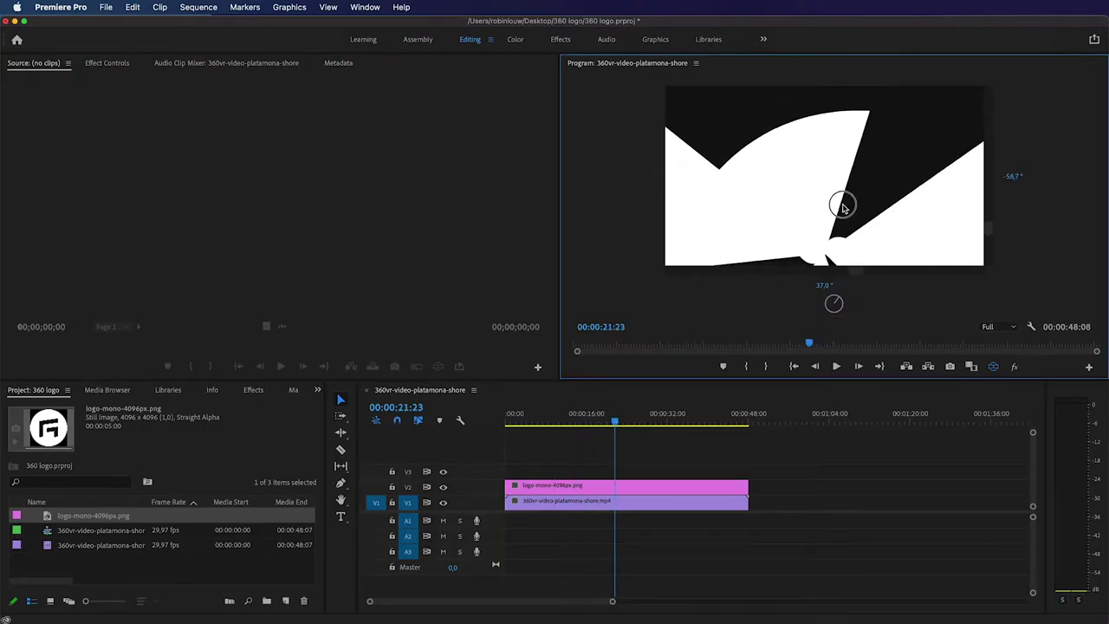
{"action": "left_click", "coordinate": [991, 368]}
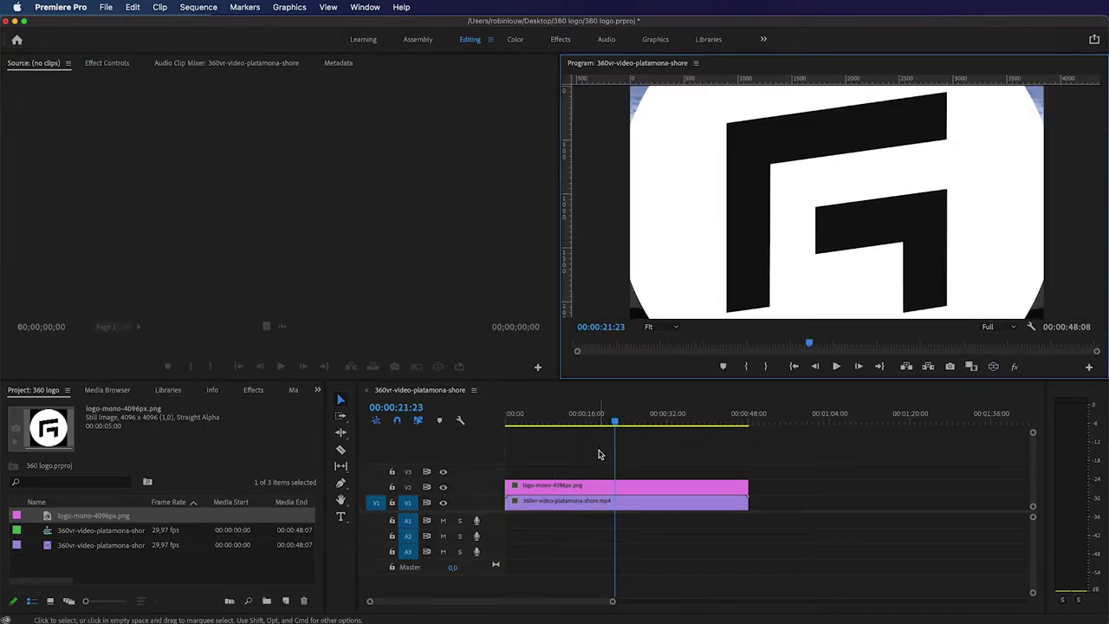
{"action": "left_click_drag", "start_coordinate": [617, 424], "coordinate": [462, 423]}
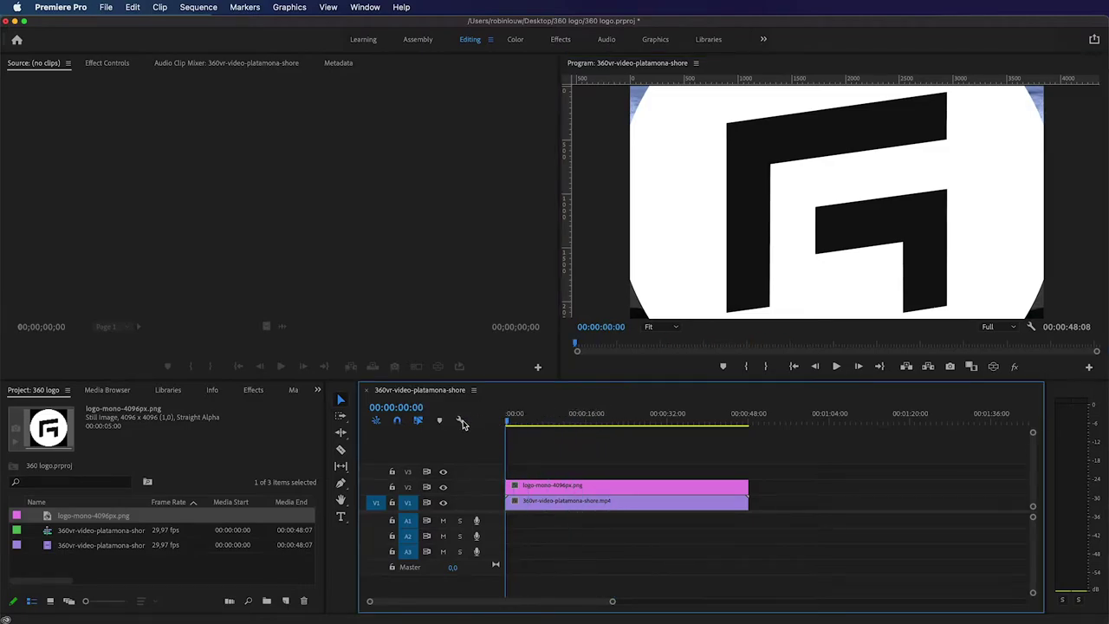
- Apply the VR Plane to Sphere effect to the logo clip and look around the VR preview
{"action": "left_click", "coordinate": [254, 390]}
{"action": "left_click", "coordinate": [61, 406]}
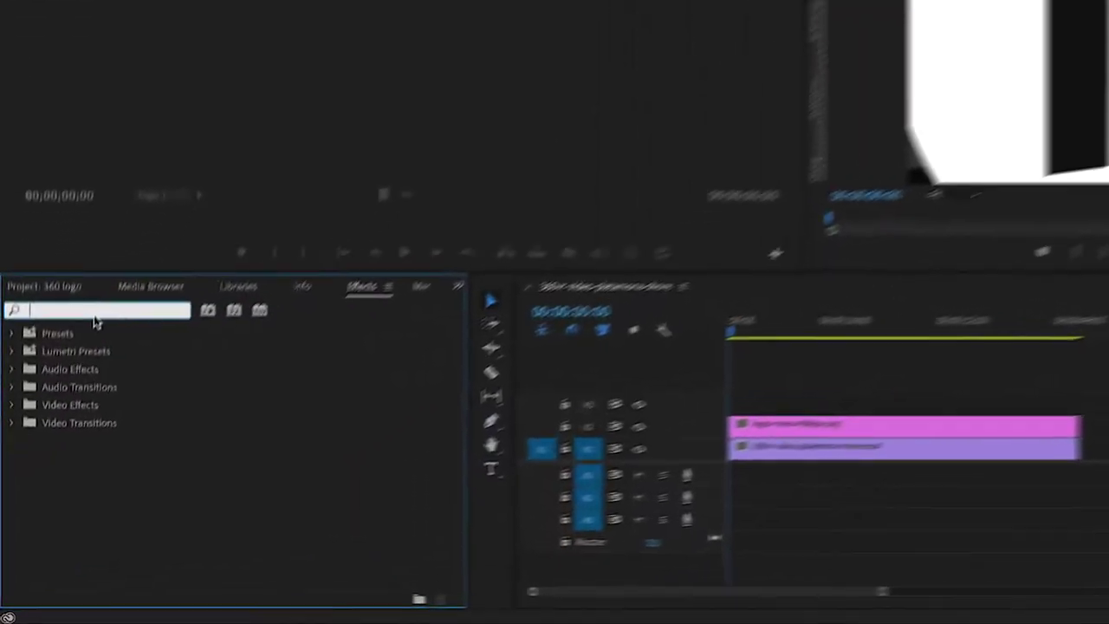
{"action": "type", "text": "vr"}
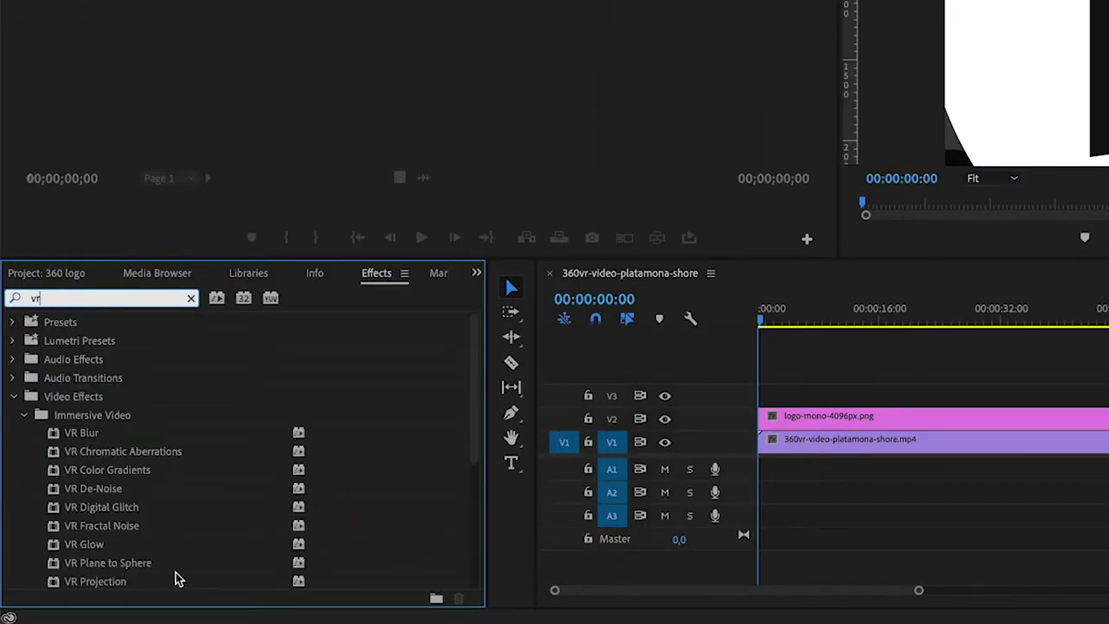
{"action": "scroll", "coordinate": [241, 526], "scroll_direction": "down", "scroll_amount": 2}
{"action": "scroll", "coordinate": [241, 526], "scroll_direction": "down", "scroll_amount": 1}
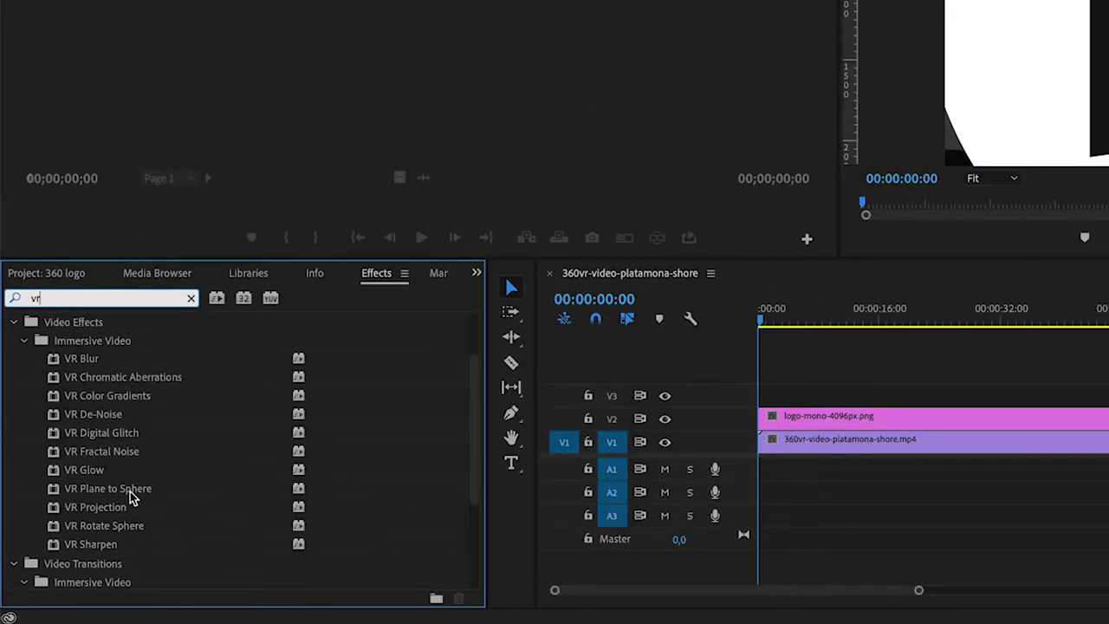
{"action": "left_click_drag", "start_coordinate": [129, 489], "coordinate": [792, 421]}
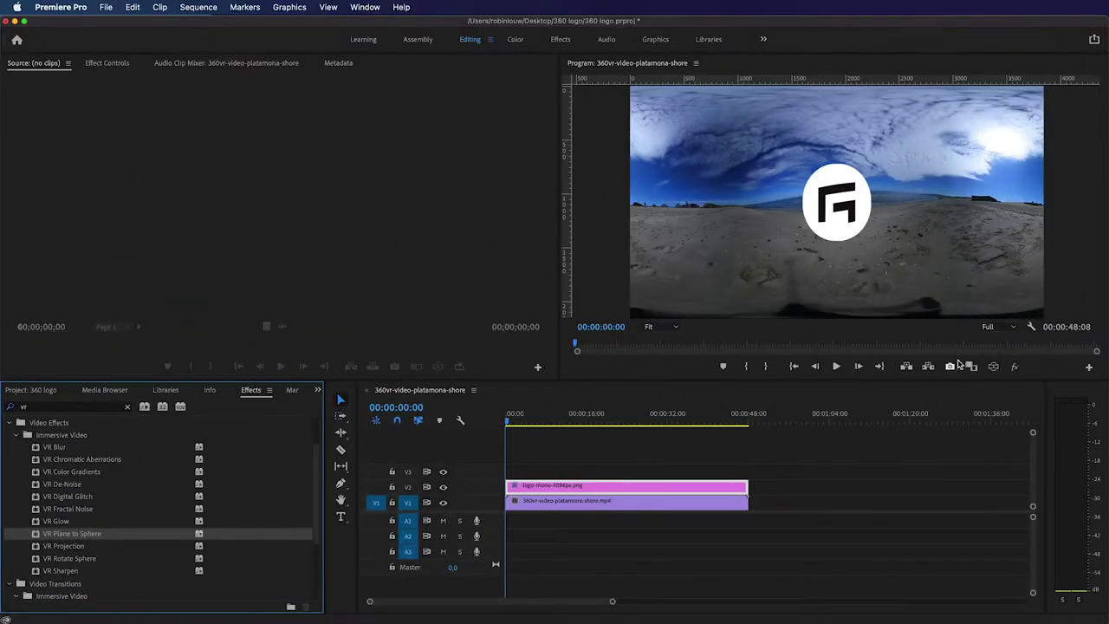
{"action": "left_click", "coordinate": [991, 366]}
{"action": "mouse_move", "coordinate": [892, 269]}
{"action": "left_mouse_down"}
{"action": "mouse_move", "coordinate": [842, 382]}
{"action": "mouse_move", "coordinate": [845, 145]}
{"action": "left_mouse_up"}
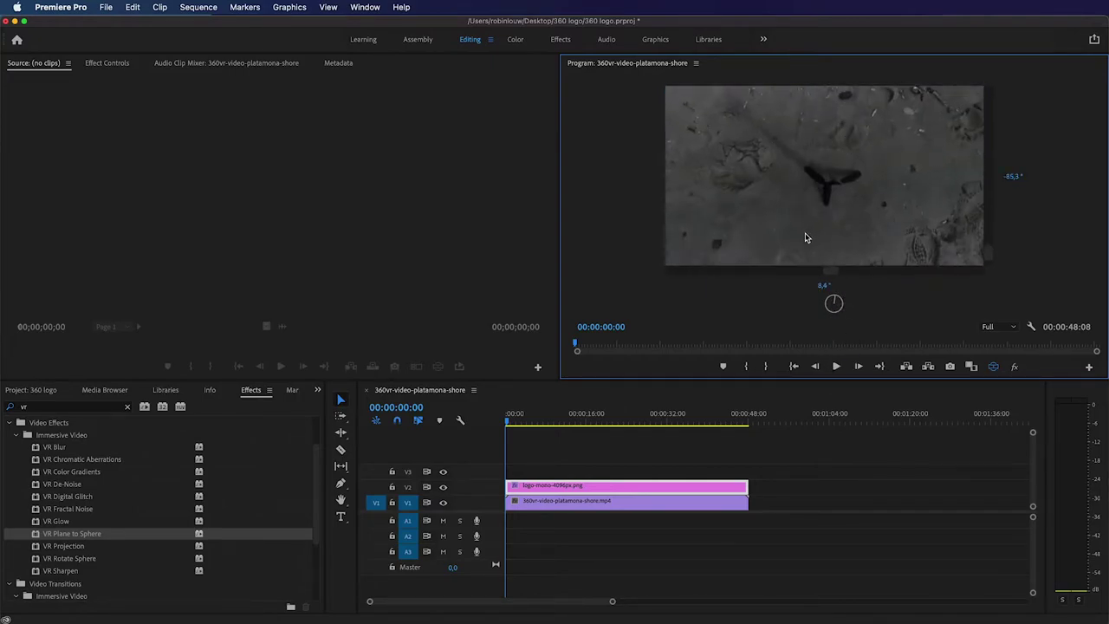
- Set the logo's VR Plane to Sphere Projection Tilt (X axis) to 90°
{"action": "left_click", "coordinate": [119, 65]}
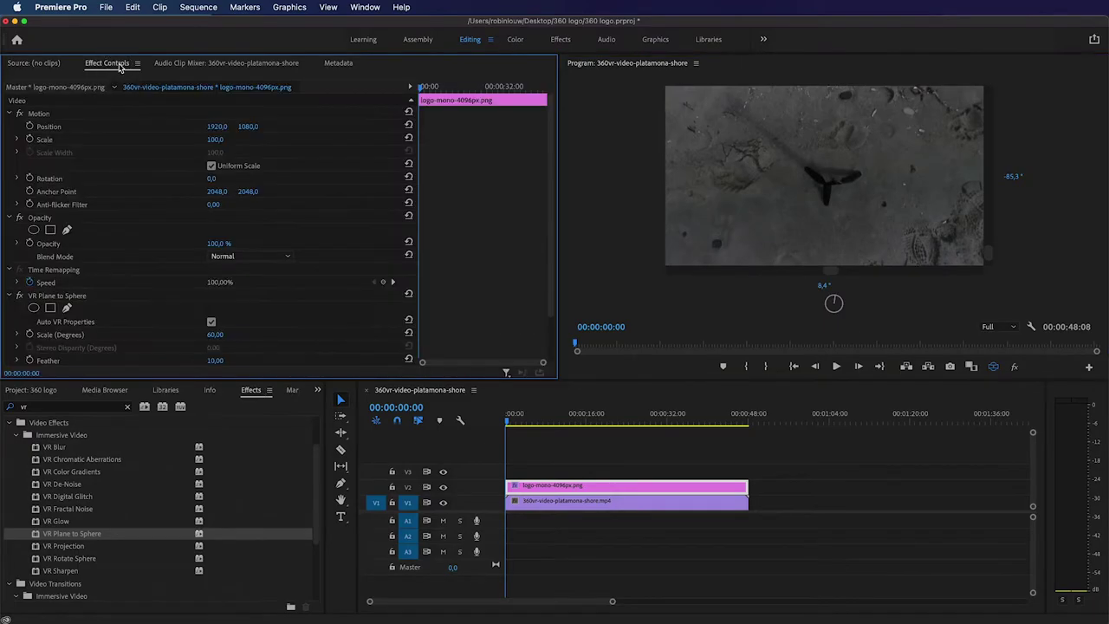
{"action": "scroll", "coordinate": [441, 425], "scroll_direction": "down", "scroll_amount": 3}
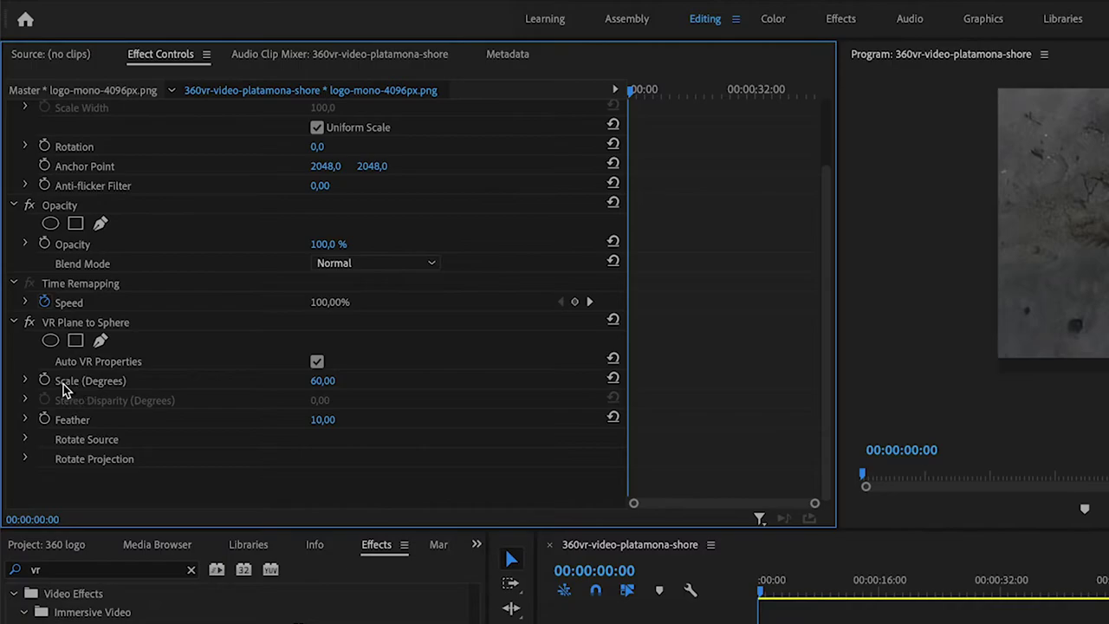
{"action": "left_click", "coordinate": [26, 458]}
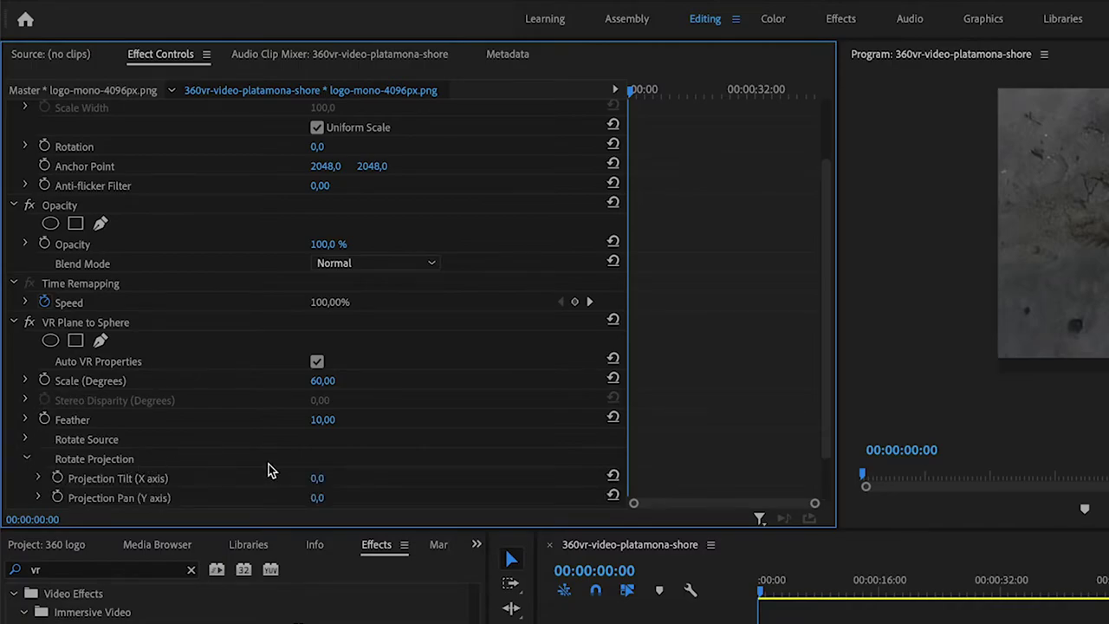
{"action": "left_click", "coordinate": [317, 479]}
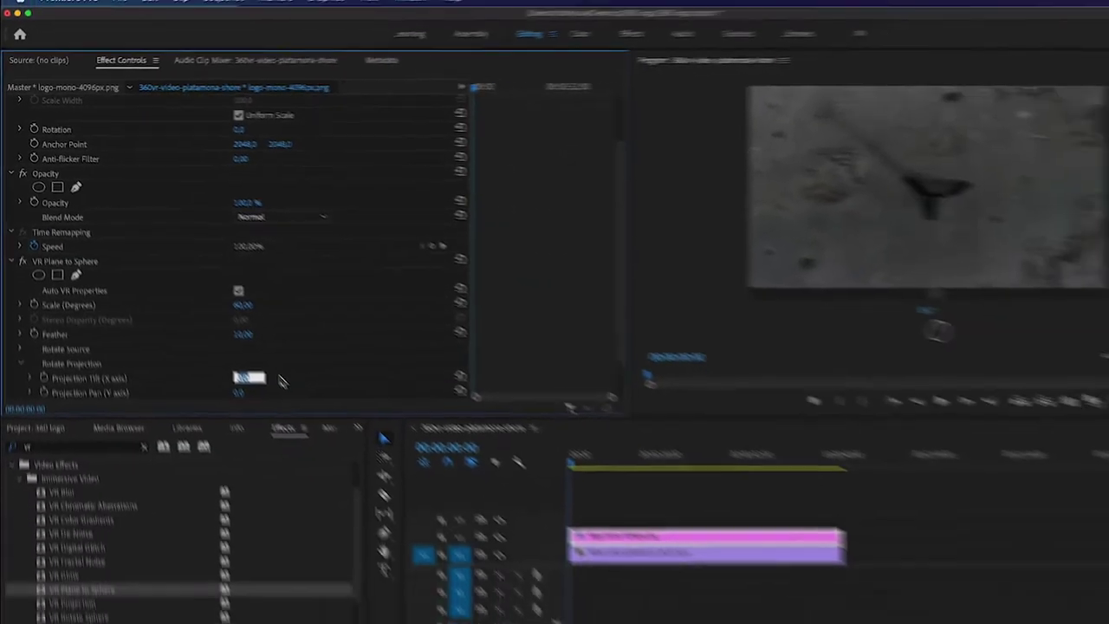
{"action": "type", "text": "90"}
{"action": "key", "text": "Return"}
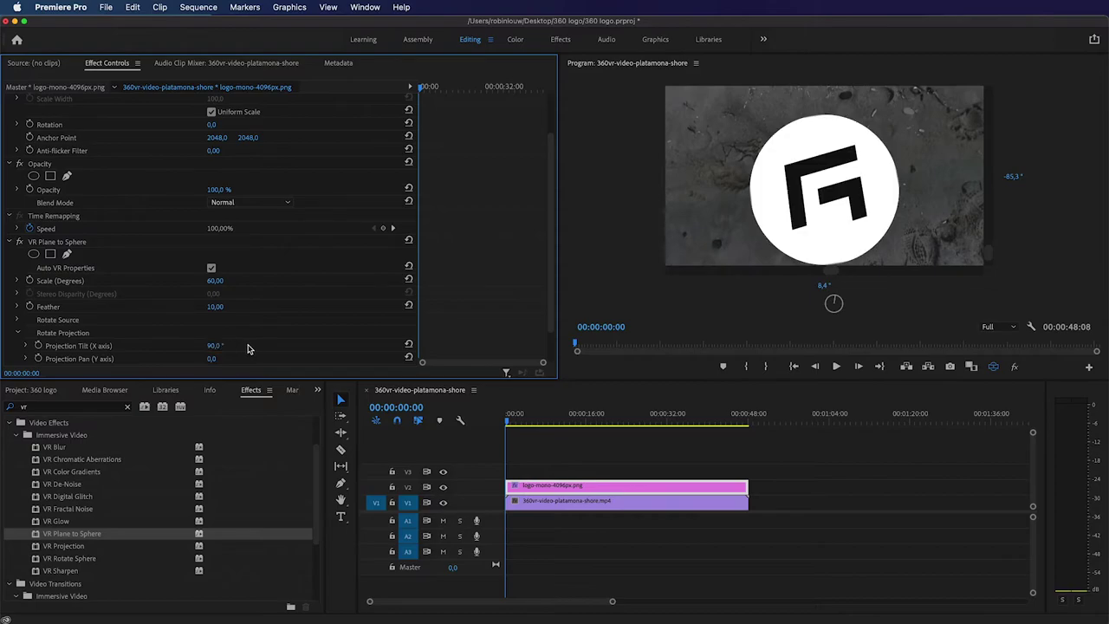
- Set the logo's Scale (Degrees) to 80 and check it on the sand in VR view
{"action": "left_click", "coordinate": [213, 281]}
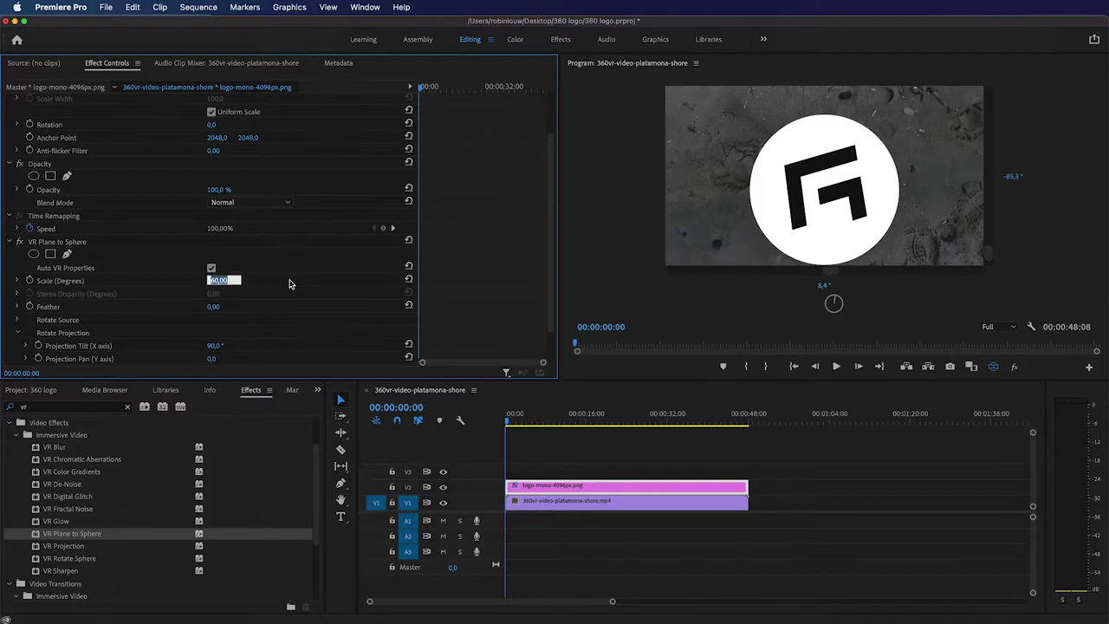
{"action": "type", "text": "80"}
{"action": "key", "text": "Return"}
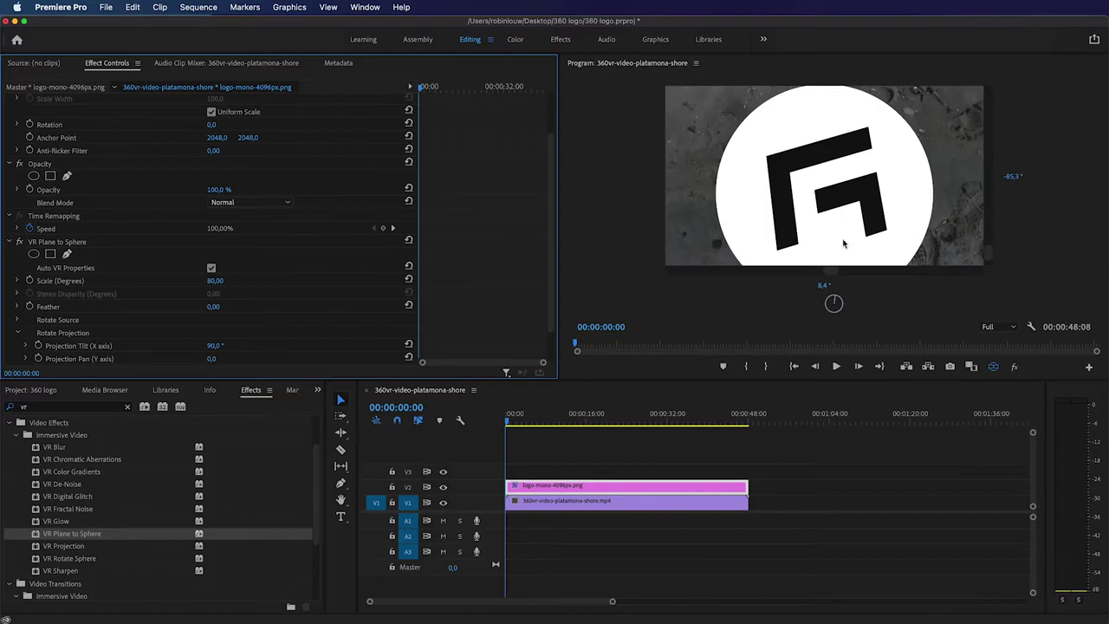
{"action": "mouse_move", "coordinate": [843, 243]}
{"action": "left_mouse_down"}
{"action": "mouse_move", "coordinate": [869, 446]}
{"action": "mouse_move", "coordinate": [786, 173]}
{"action": "mouse_move", "coordinate": [884, 260]}
{"action": "left_mouse_up"}
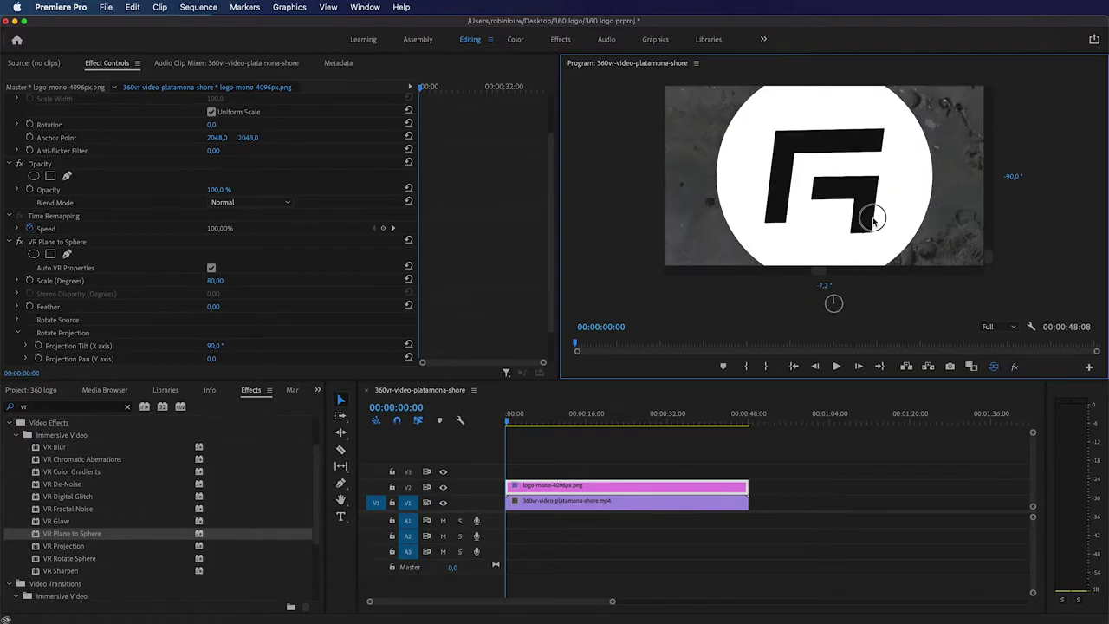
{"action": "left_click", "coordinate": [993, 367]}
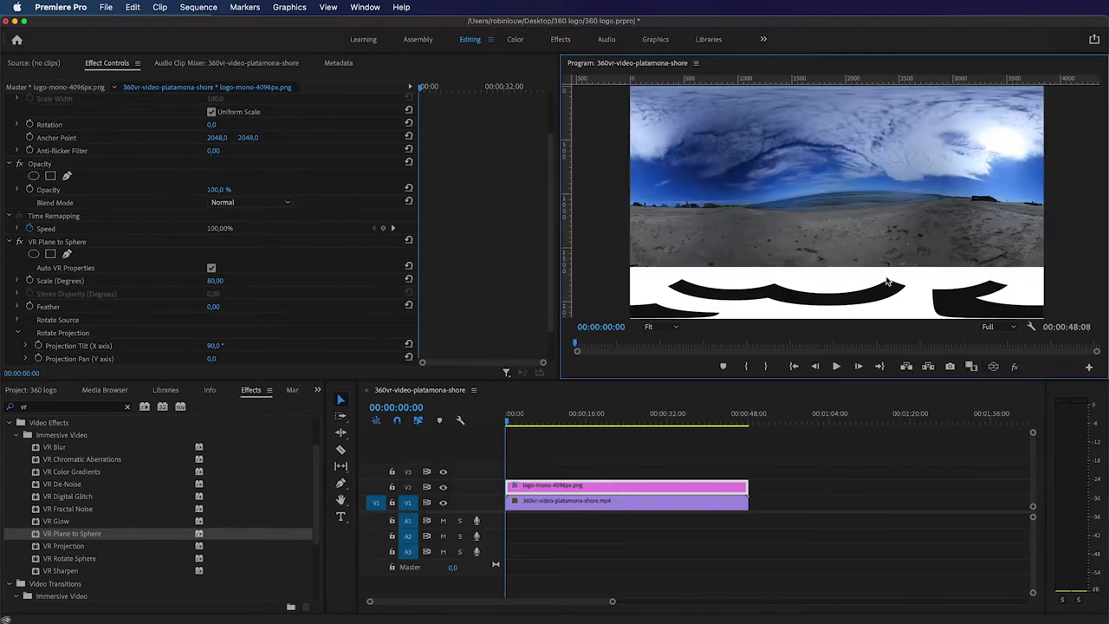
{"action": "left_click", "coordinate": [998, 369]}
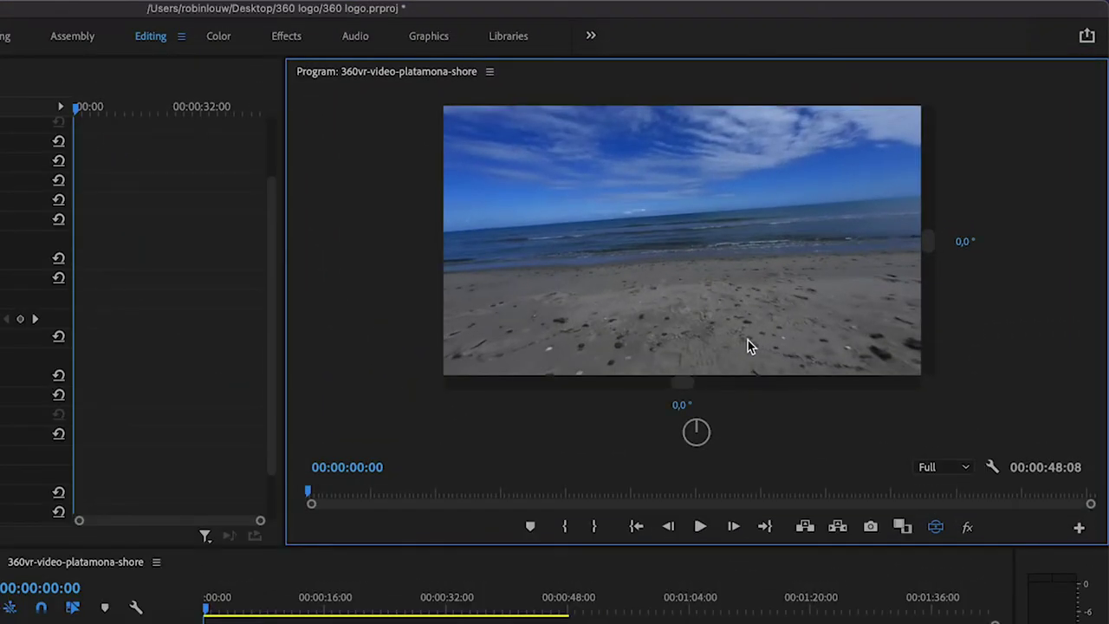
{"action": "mouse_move", "coordinate": [747, 340]}
{"action": "left_mouse_down"}
{"action": "mouse_move", "coordinate": [736, 286]}
{"action": "mouse_move", "coordinate": [711, 248]}
{"action": "left_mouse_up"}
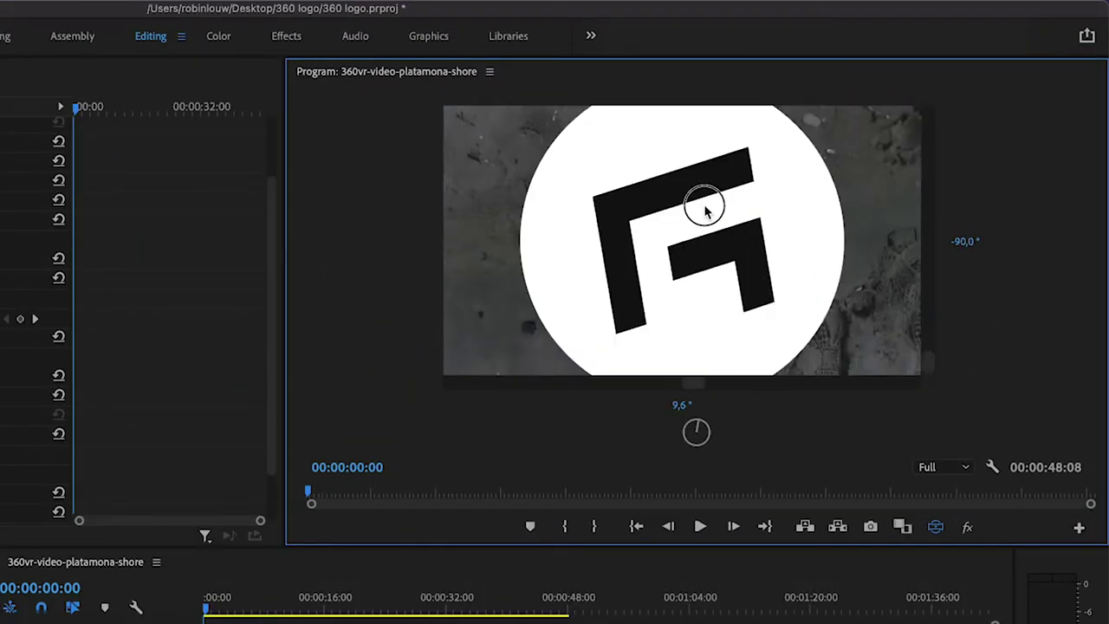
- In the Color workspace, lower the logo's RGB Curves white point to dim it to light grey
{"action": "left_click", "coordinate": [219, 36]}
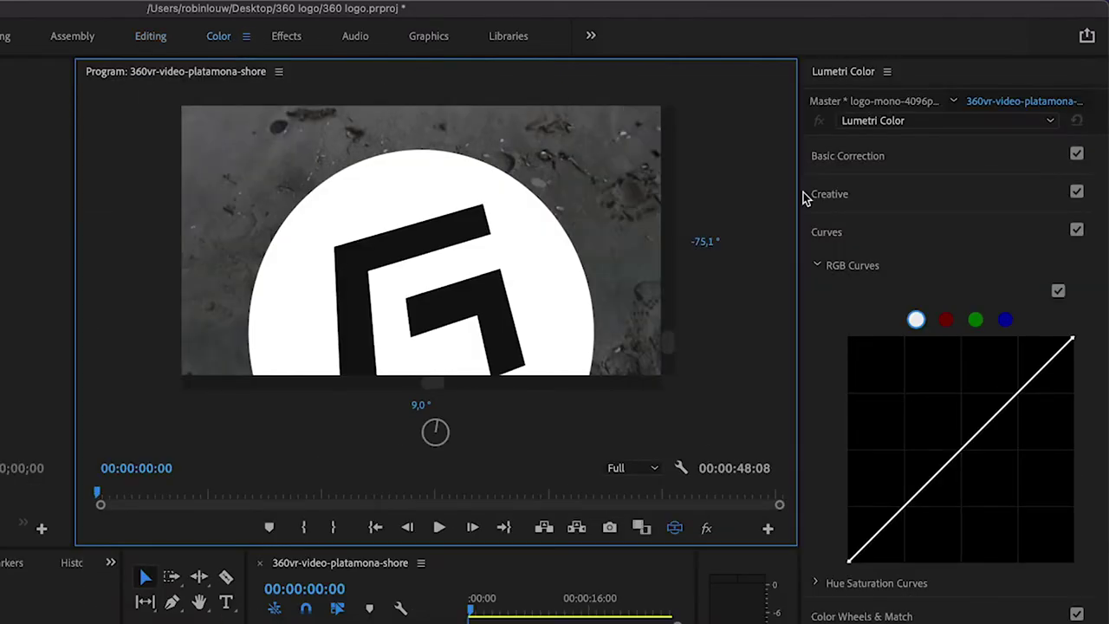
{"action": "left_click", "coordinate": [881, 102]}
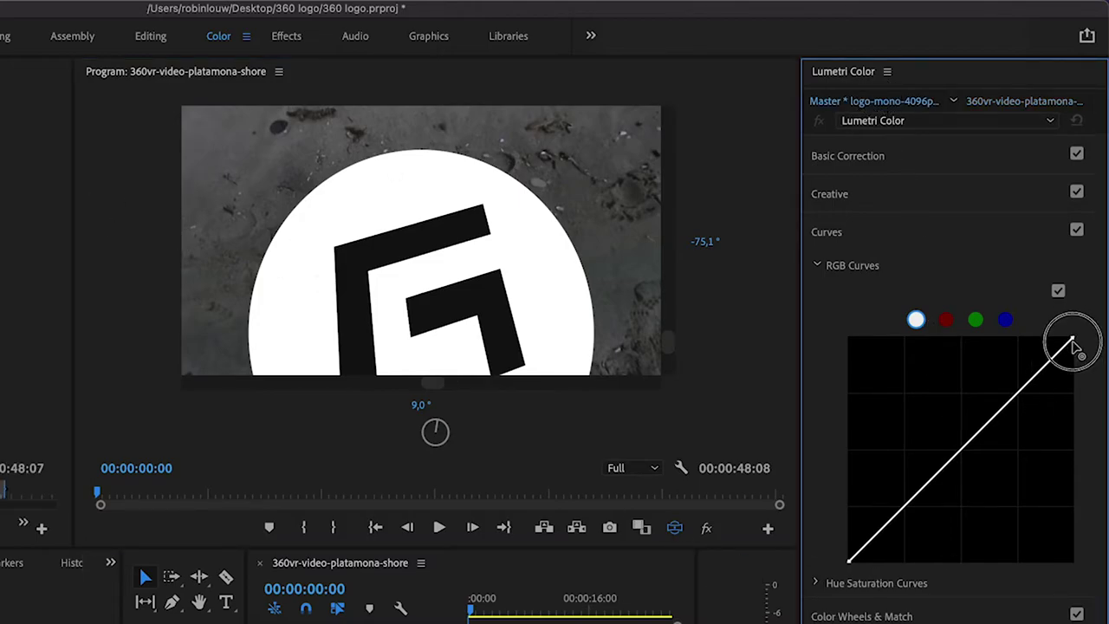
{"action": "left_click_drag", "start_coordinate": [1074, 343], "coordinate": [1081, 445]}
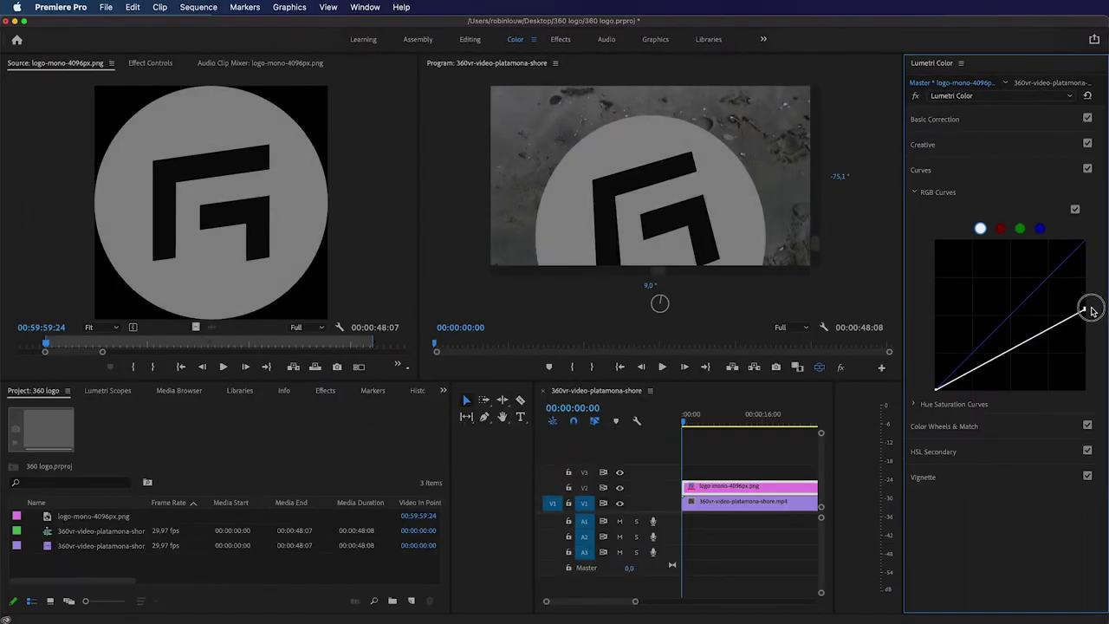
{"action": "mouse_move", "coordinate": [1091, 311]}
{"action": "left_mouse_down"}
{"action": "mouse_move", "coordinate": [1092, 336]}
{"action": "mouse_move", "coordinate": [1100, 313]}
{"action": "left_mouse_up"}
- Brighten the grey logo slightly while checking the VR view, then show the flat equirectangular frame
{"action": "mouse_move", "coordinate": [717, 234]}
{"action": "left_mouse_down"}
{"action": "mouse_move", "coordinate": [717, 492]}
{"action": "mouse_move", "coordinate": [737, 248]}
{"action": "left_mouse_up"}
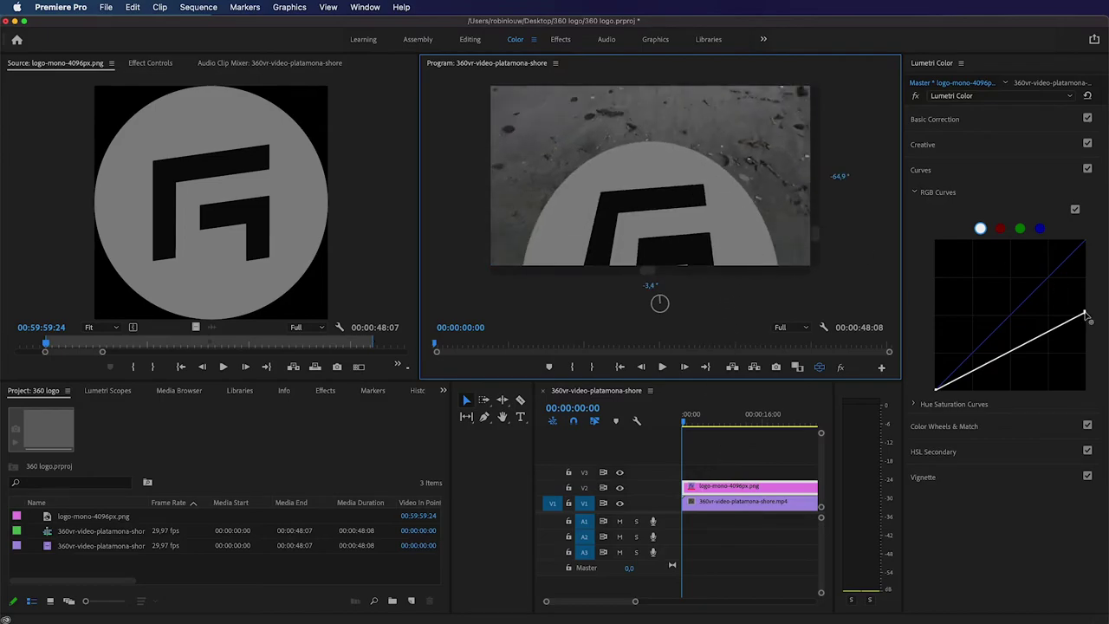
{"action": "left_click_drag", "start_coordinate": [1086, 316], "coordinate": [1084, 301]}
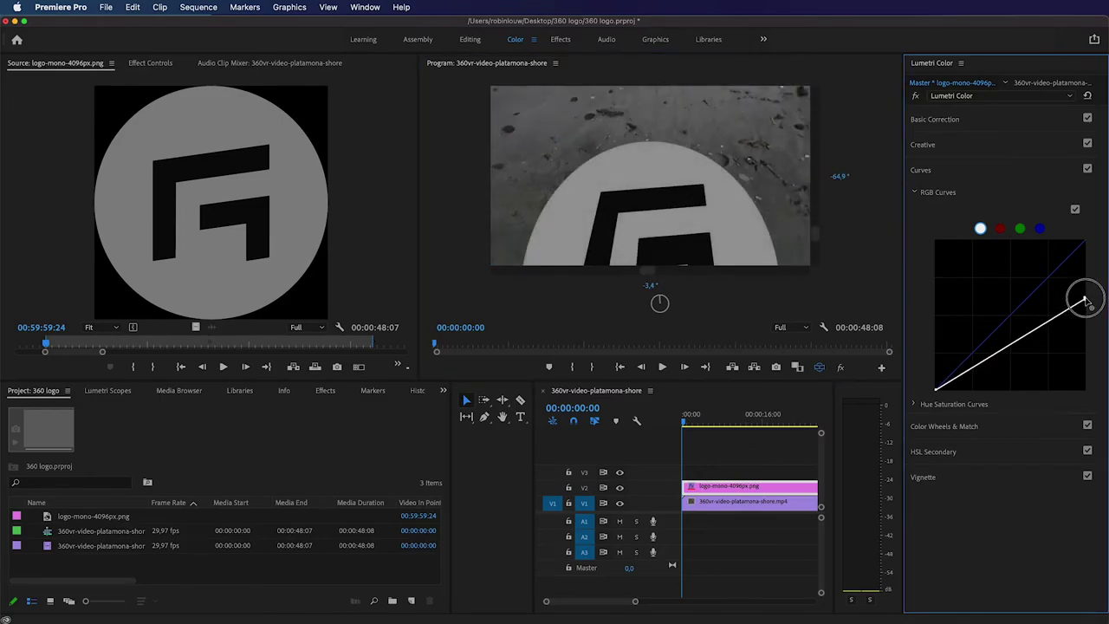
{"action": "mouse_move", "coordinate": [601, 165]}
{"action": "left_mouse_down"}
{"action": "mouse_move", "coordinate": [603, 253]}
{"action": "mouse_move", "coordinate": [648, 97]}
{"action": "mouse_move", "coordinate": [632, 260]}
{"action": "left_mouse_up"}
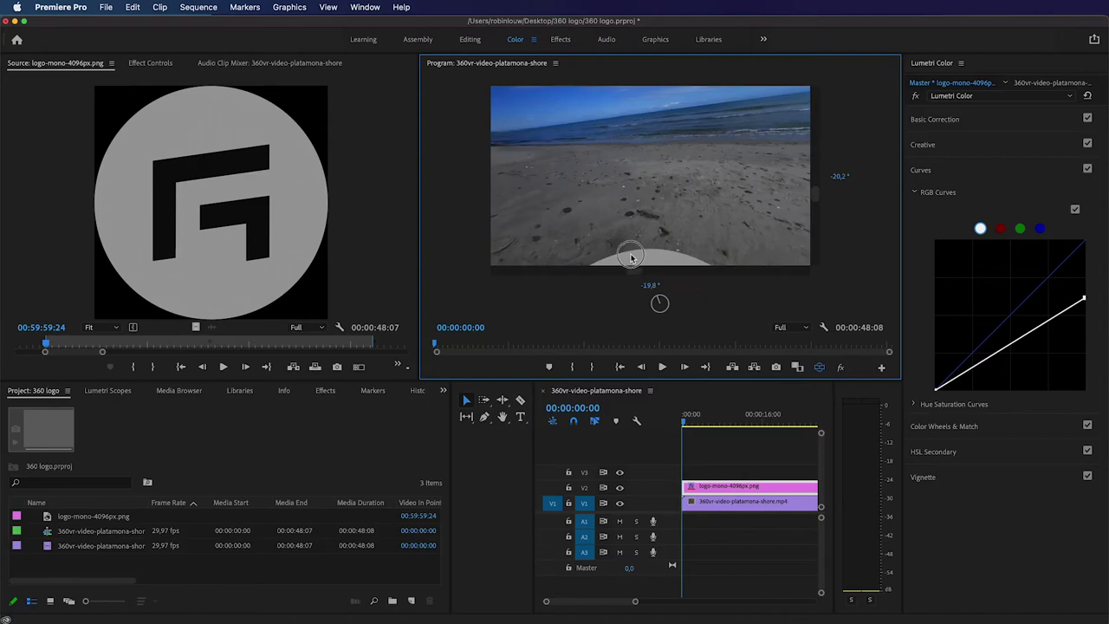
{"action": "left_click", "coordinate": [819, 366]}
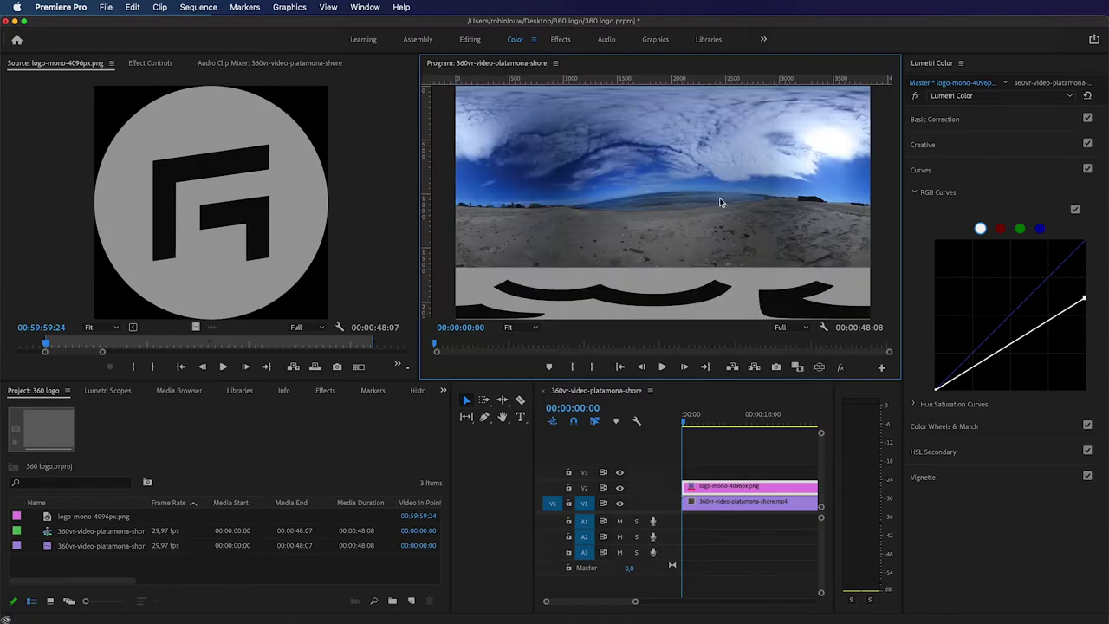
- Back in the Editing workspace, show a maximized VR preview tilted toward the logo
{"action": "left_click", "coordinate": [472, 44]}
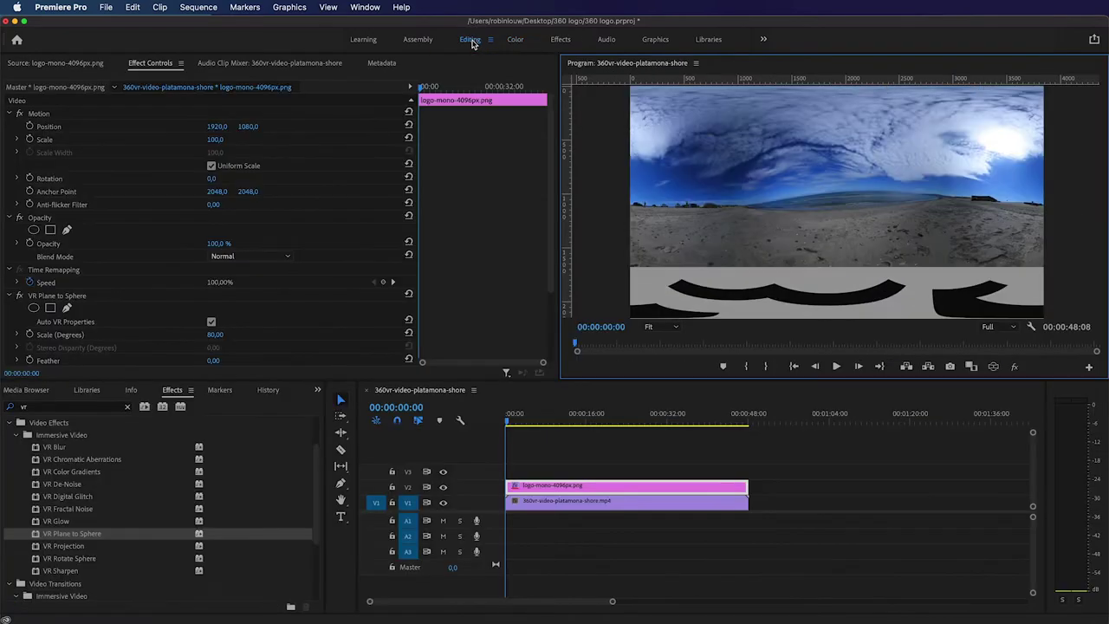
{"action": "left_click", "coordinate": [993, 367]}
{"action": "left_click_drag", "start_coordinate": [898, 240], "coordinate": [871, 163]}
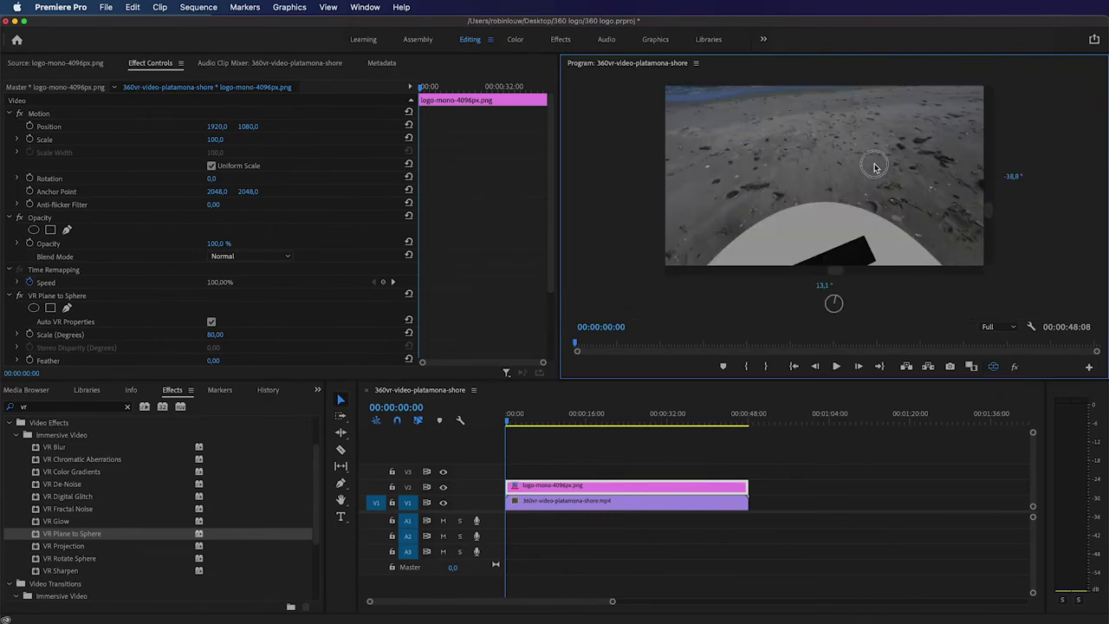
{"action": "key", "text": "grave"}
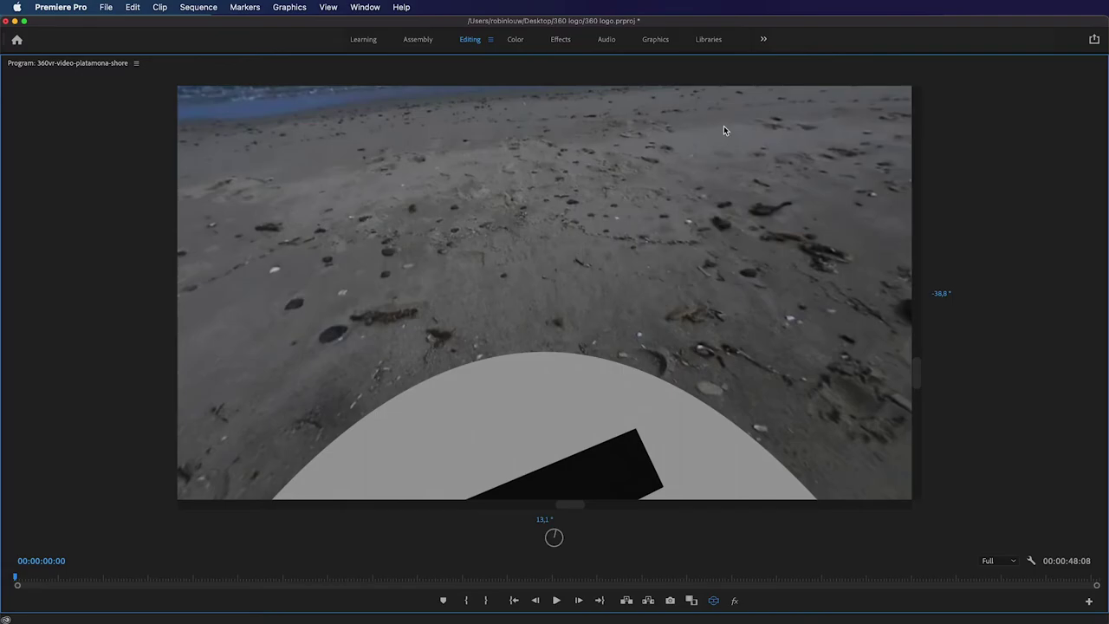
- Play the sequence while looking around the beach and the grey logo on the sand
{"action": "key", "text": "space"}
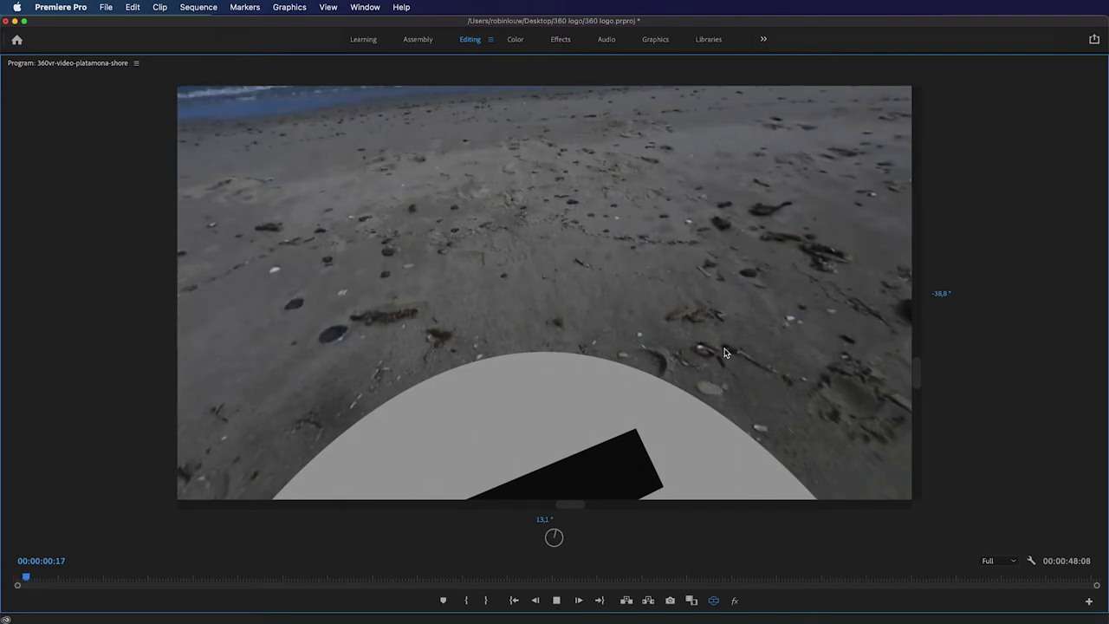
{"action": "mouse_move", "coordinate": [693, 441]}
{"action": "left_mouse_down"}
{"action": "mouse_move", "coordinate": [689, 227]}
{"action": "mouse_move", "coordinate": [734, 365]}
{"action": "mouse_move", "coordinate": [696, 292]}
{"action": "left_mouse_up"}
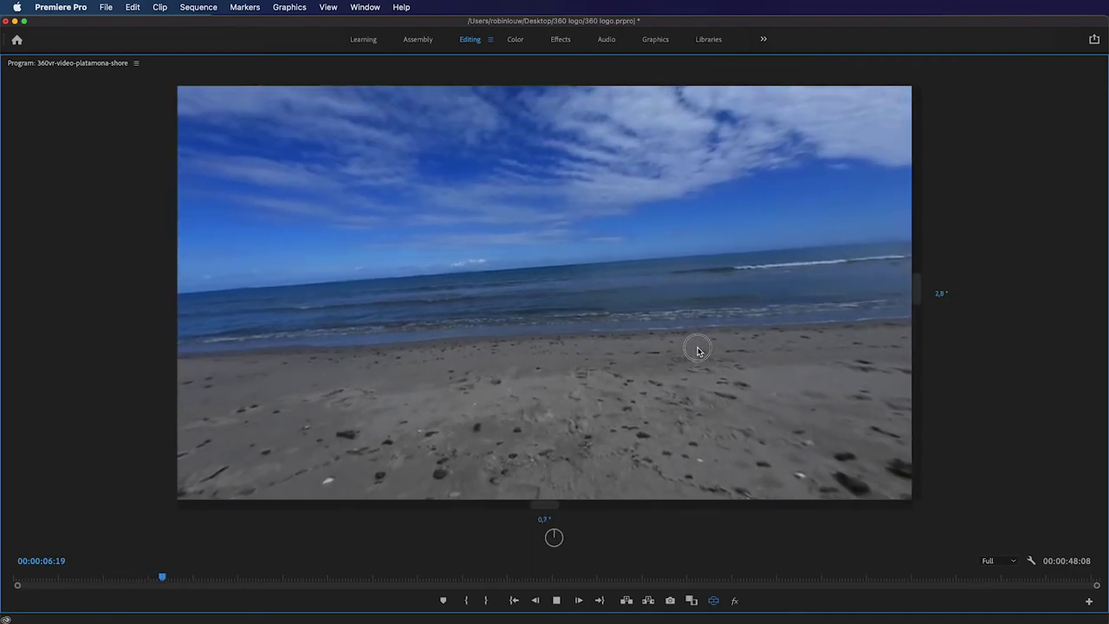
{"action": "left_click_drag", "start_coordinate": [695, 292], "coordinate": [460, 361]}
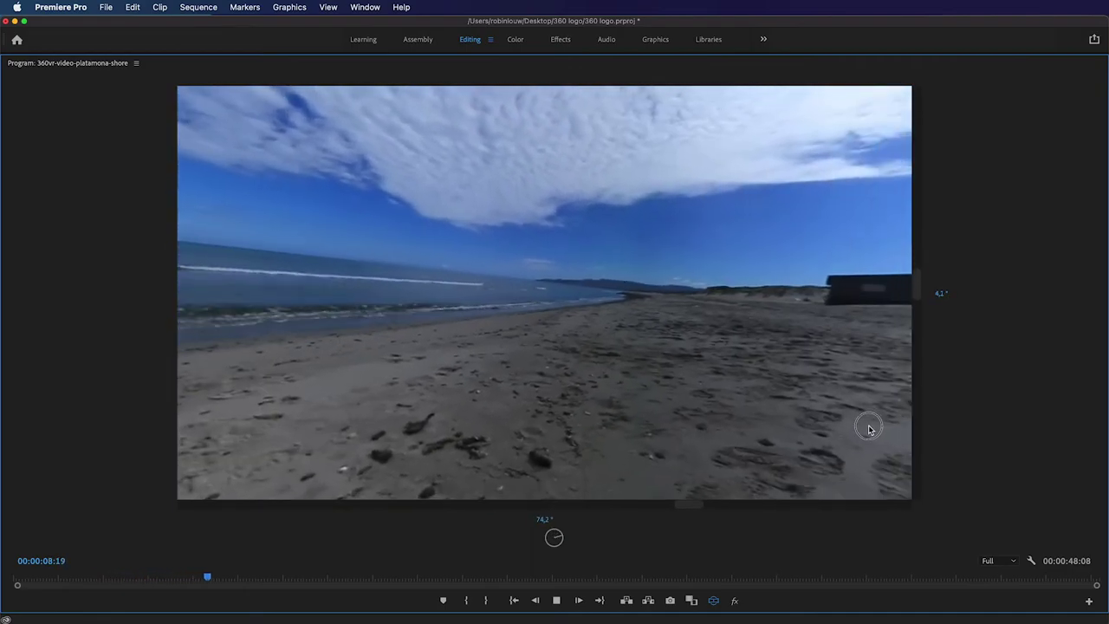
{"action": "mouse_move", "coordinate": [866, 426]}
{"action": "left_mouse_down"}
{"action": "mouse_move", "coordinate": [654, 331]}
{"action": "mouse_move", "coordinate": [371, 326]}
{"action": "mouse_move", "coordinate": [608, 317]}
{"action": "mouse_move", "coordinate": [324, 300]}
{"action": "mouse_move", "coordinate": [636, 386]}
{"action": "mouse_move", "coordinate": [604, 190]}
{"action": "left_mouse_up"}
{"action": "mouse_move", "coordinate": [660, 72]}
{"action": "left_mouse_down"}
{"action": "mouse_move", "coordinate": [694, 194]}
{"action": "mouse_move", "coordinate": [620, 253]}
{"action": "left_mouse_up"}
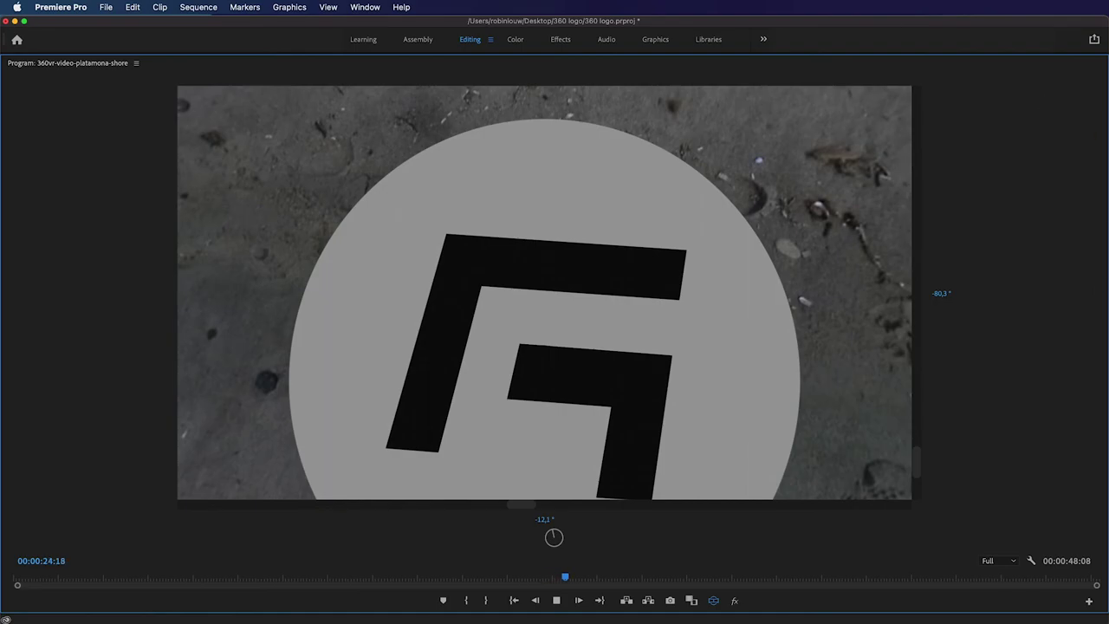
{"action": "mouse_move", "coordinate": [753, 212]}
{"action": "left_mouse_down"}
{"action": "mouse_move", "coordinate": [743, 361]}
{"action": "mouse_move", "coordinate": [753, 244]}
{"action": "mouse_move", "coordinate": [743, 178]}
{"action": "left_mouse_up"}
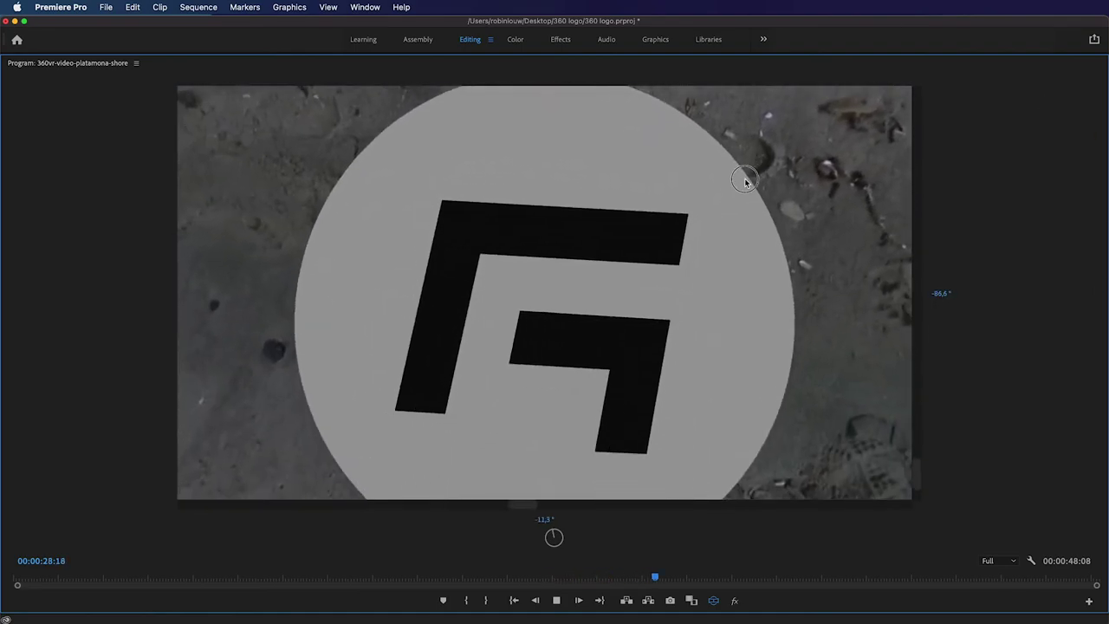